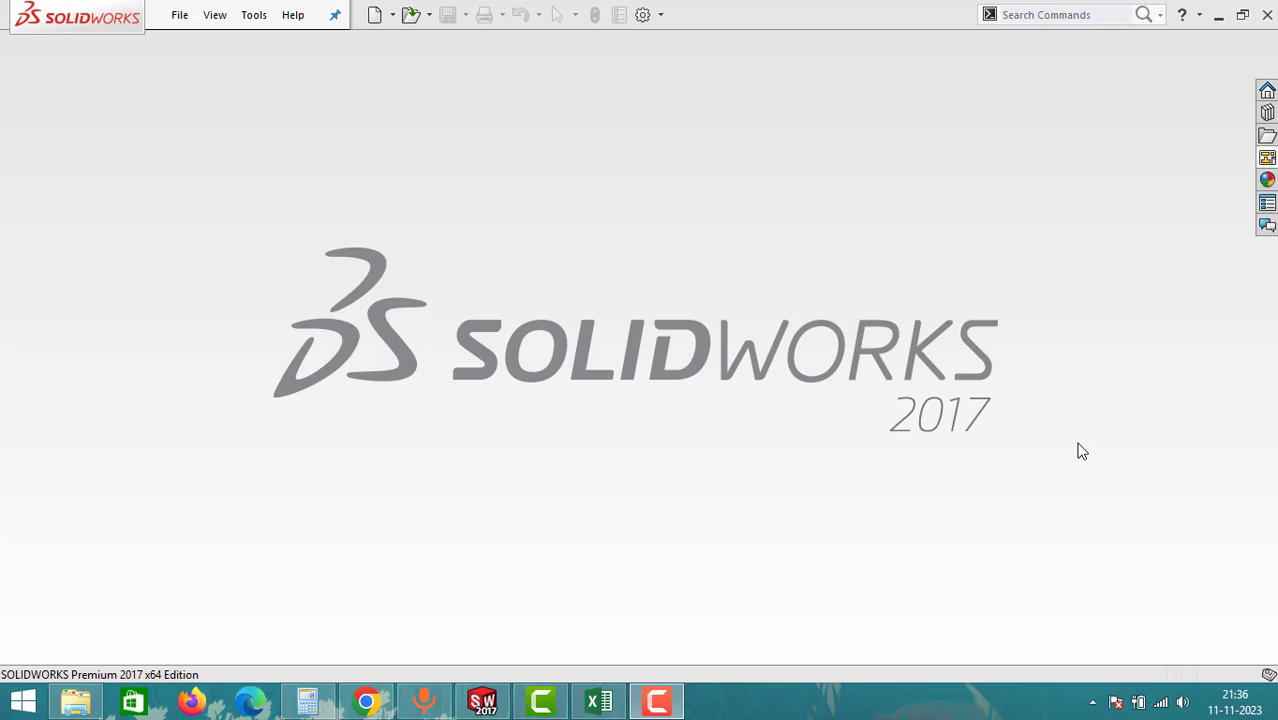
Show the Design Library task pane and expand the Toolbox standards list
{"action": "left_click", "coordinate": [1267, 158]}
{"action": "left_click", "coordinate": [1090, 145]}
{"action": "scroll", "coordinate": [1075, 140], "scroll_direction": "up", "scroll_amount": 5}
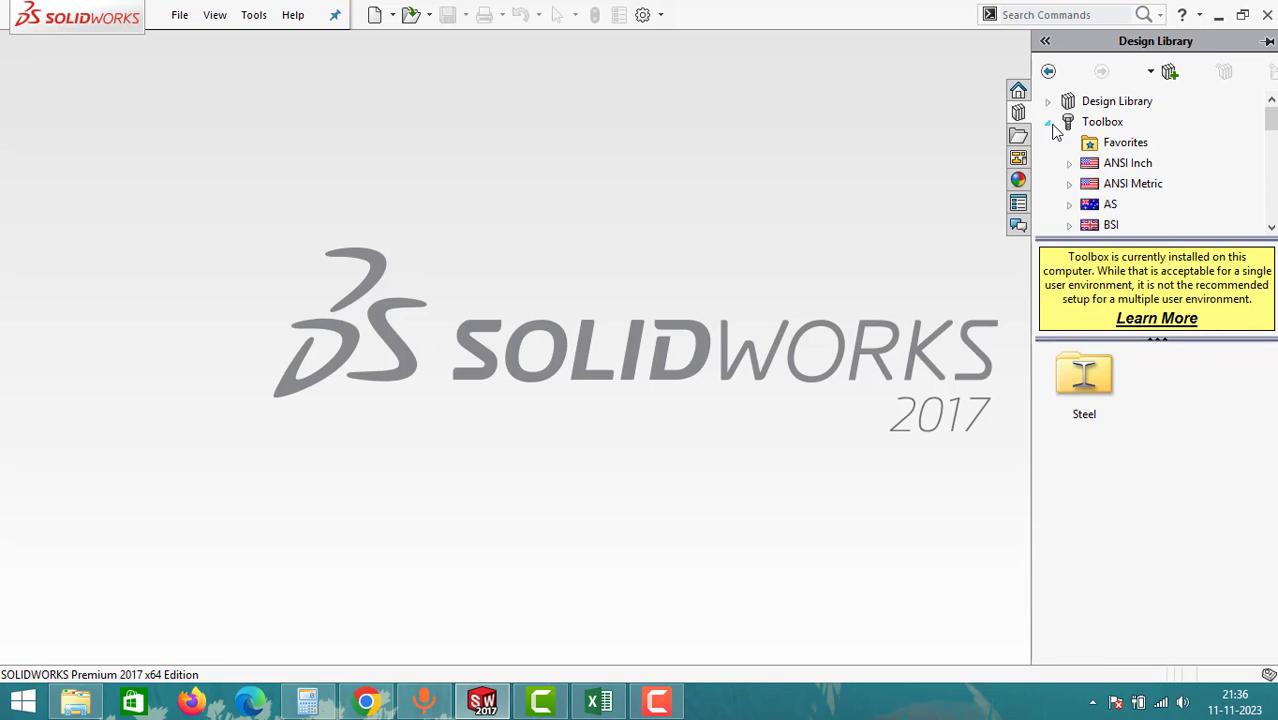
{"action": "left_click", "coordinate": [1049, 123]}
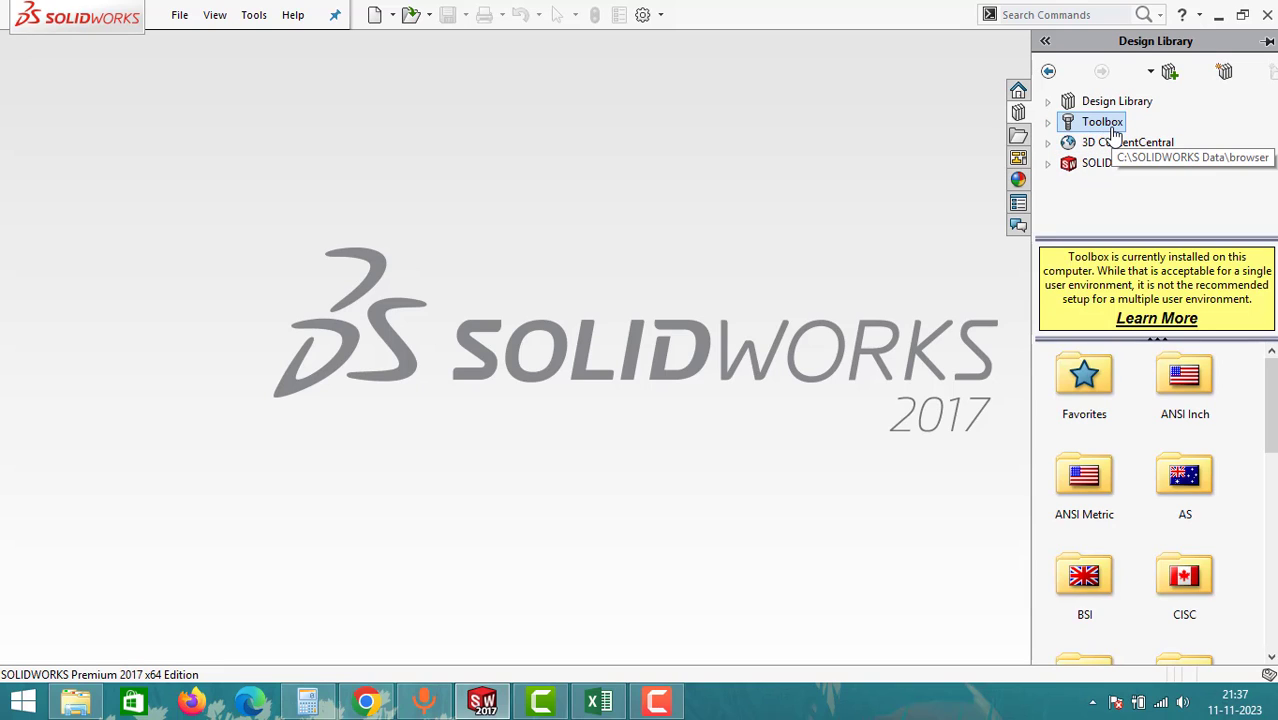
{"action": "left_click", "coordinate": [1048, 122]}
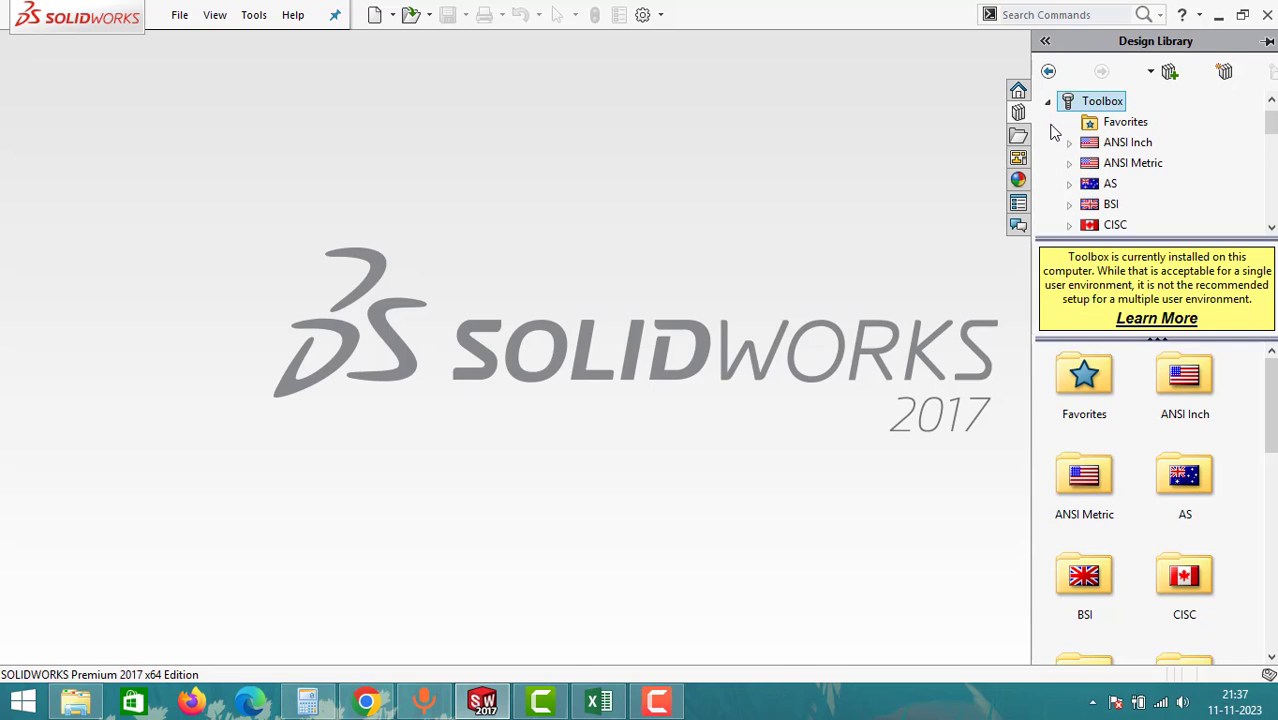
{"action": "left_click_drag", "start_coordinate": [1270, 124], "coordinate": [1273, 154]}
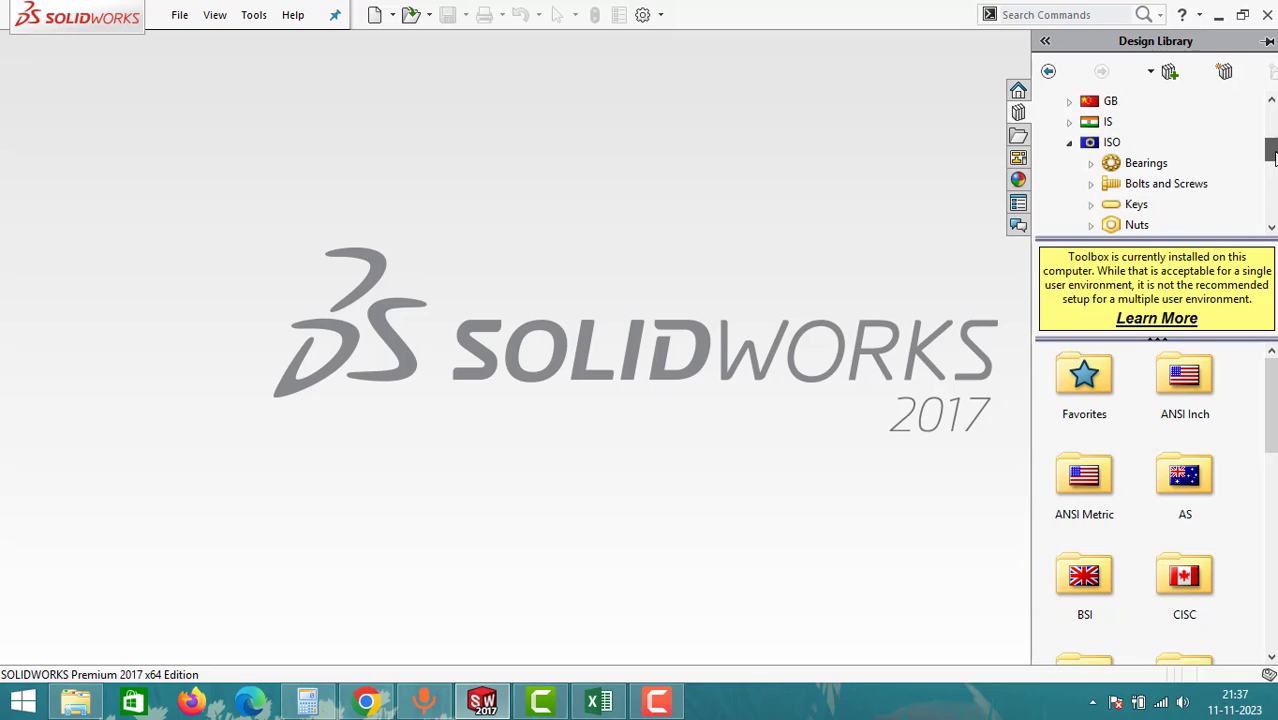
Browse Toolbox > ISO > Structural Members to the Steel profiles
{"action": "left_click", "coordinate": [1111, 142]}
{"action": "scroll", "coordinate": [1120, 160], "scroll_direction": "down", "scroll_amount": 2}
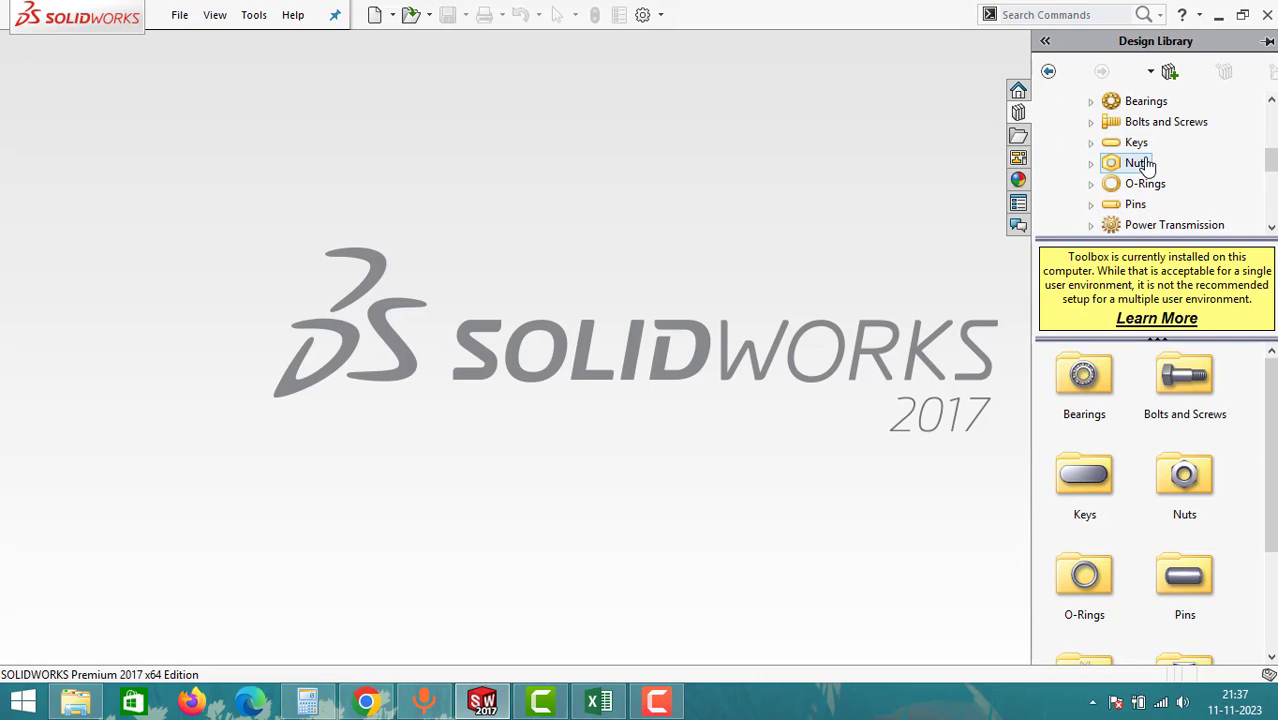
{"action": "left_click", "coordinate": [1163, 187]}
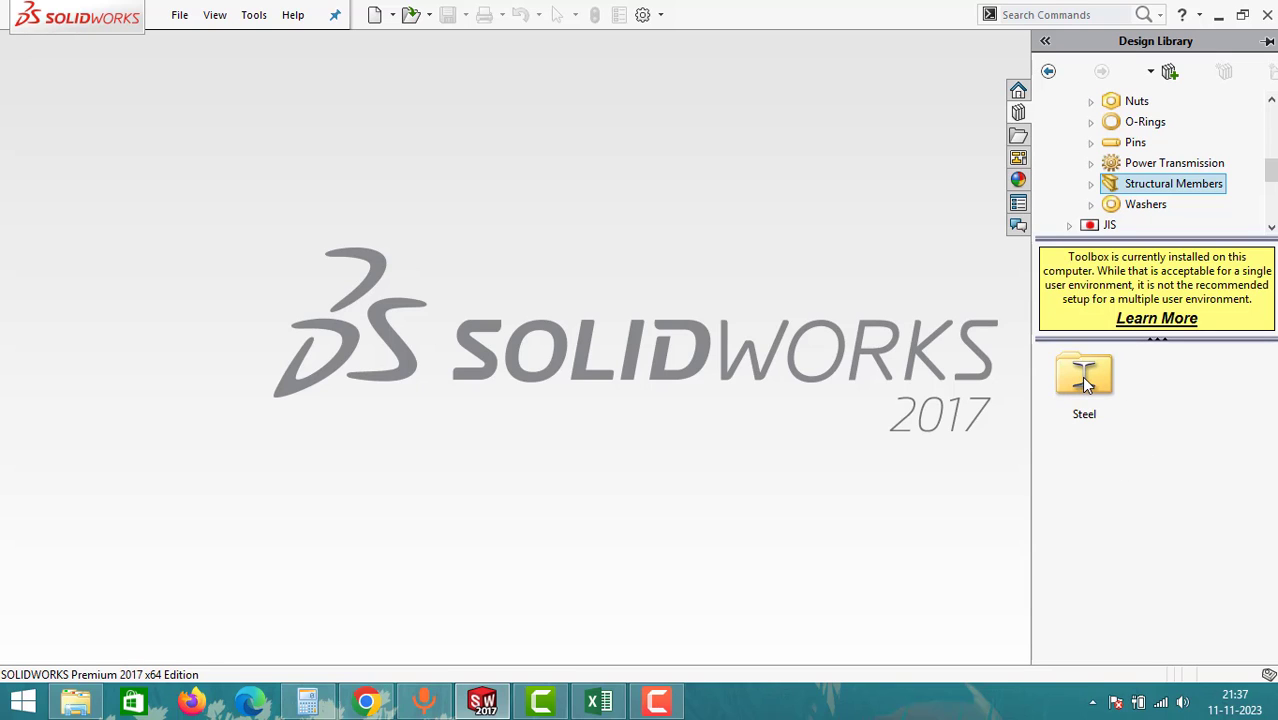
{"action": "double_click", "coordinate": [1084, 378]}
{"action": "scroll", "coordinate": [1270, 490], "scroll_direction": "up", "scroll_amount": 1}
{"action": "scroll", "coordinate": [1210, 544], "scroll_direction": "down", "scroll_amount": 2}
Create a new part from the SB Beam steel profile
{"action": "left_click", "coordinate": [1169, 511]}
{"action": "right_click", "coordinate": [1187, 468]}
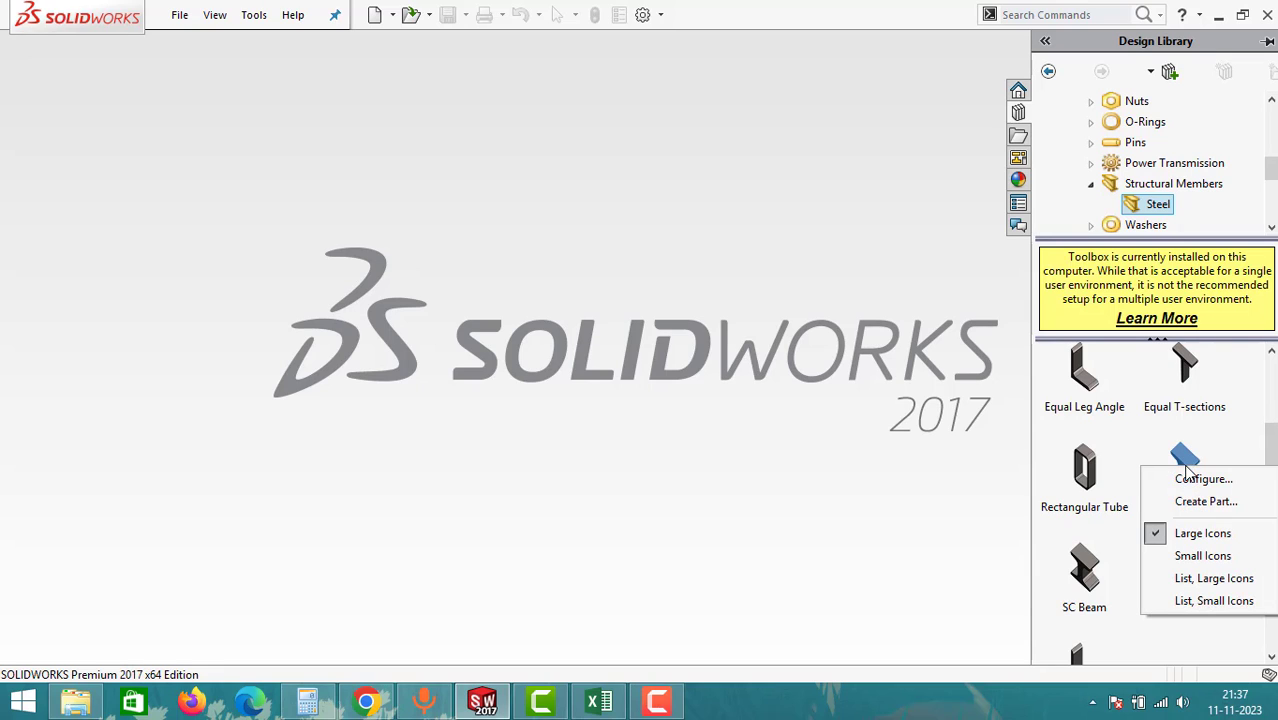
{"action": "key", "text": "Escape"}
{"action": "right_click", "coordinate": [1189, 482]}
{"action": "left_click", "coordinate": [1200, 511]}
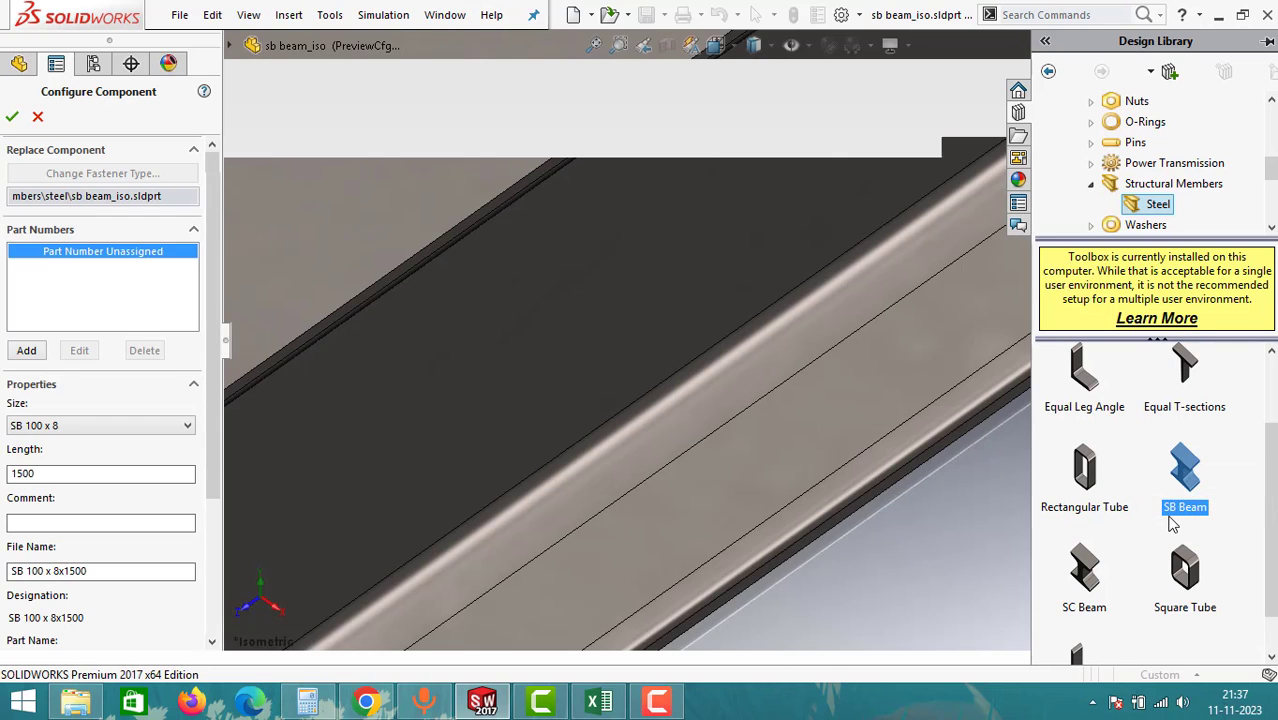
Configure the beam as size SB 100 x 8, change the length from 1500 to 1000, and confirm
{"action": "scroll", "coordinate": [701, 377], "scroll_direction": "down", "scroll_amount": 1}
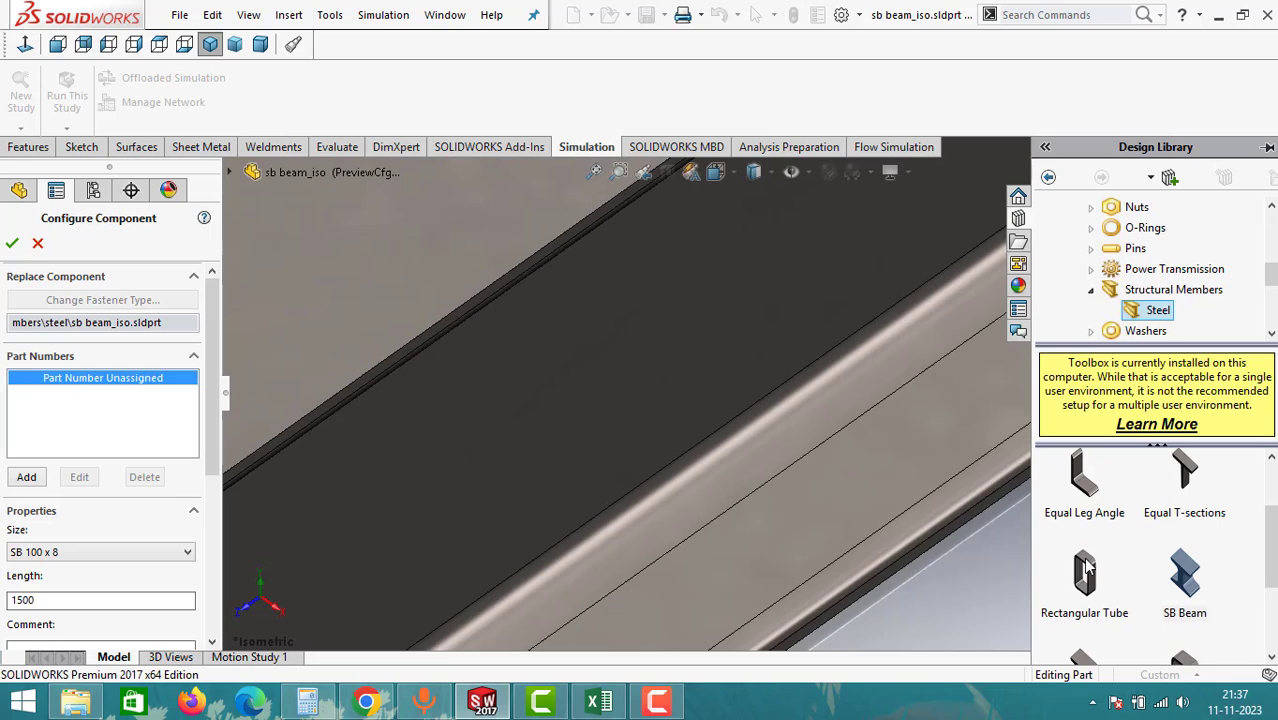
{"action": "scroll", "coordinate": [686, 405], "scroll_direction": "up", "scroll_amount": 4}
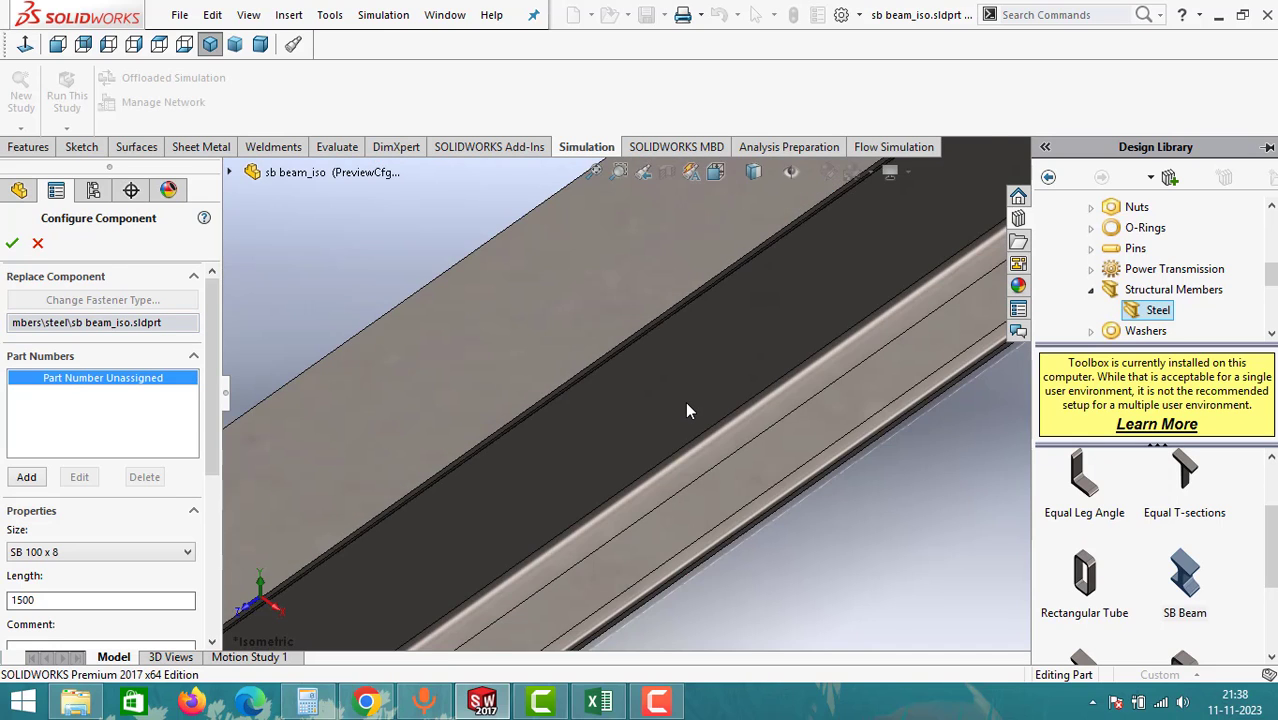
{"action": "scroll", "coordinate": [676, 403], "scroll_direction": "up", "scroll_amount": 3}
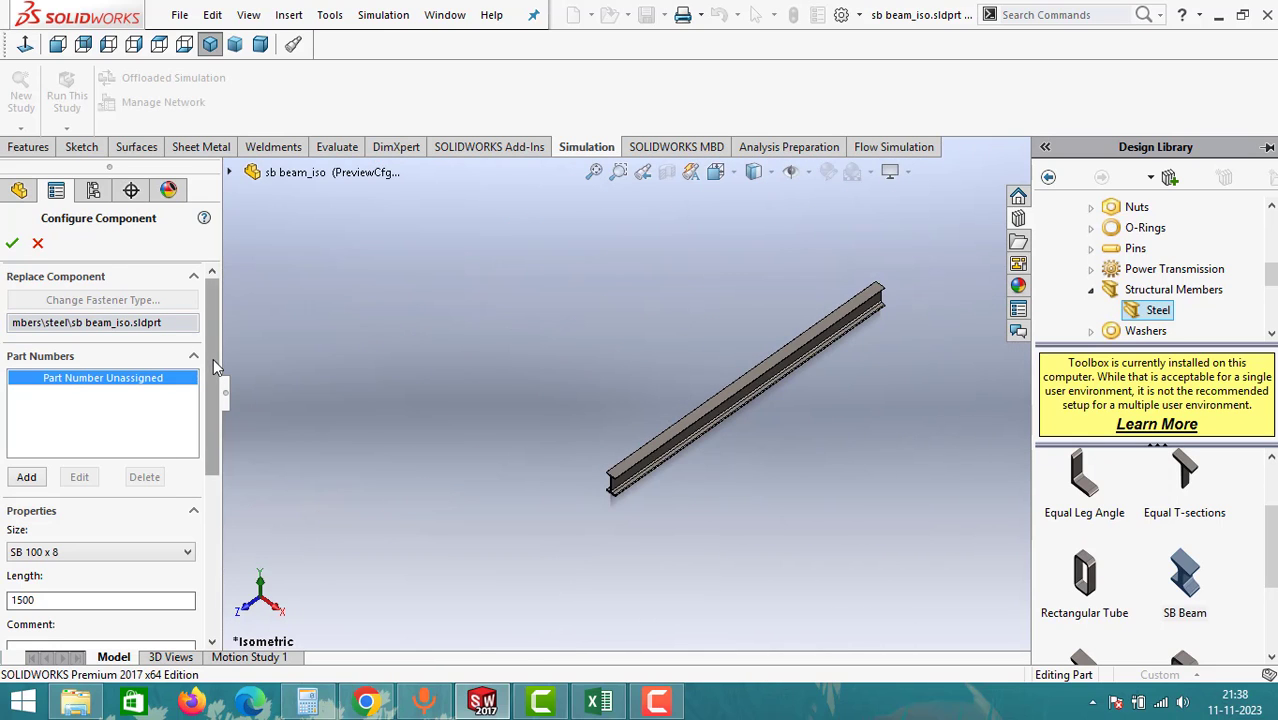
{"action": "scroll", "coordinate": [205, 435], "scroll_direction": "down", "scroll_amount": 5}
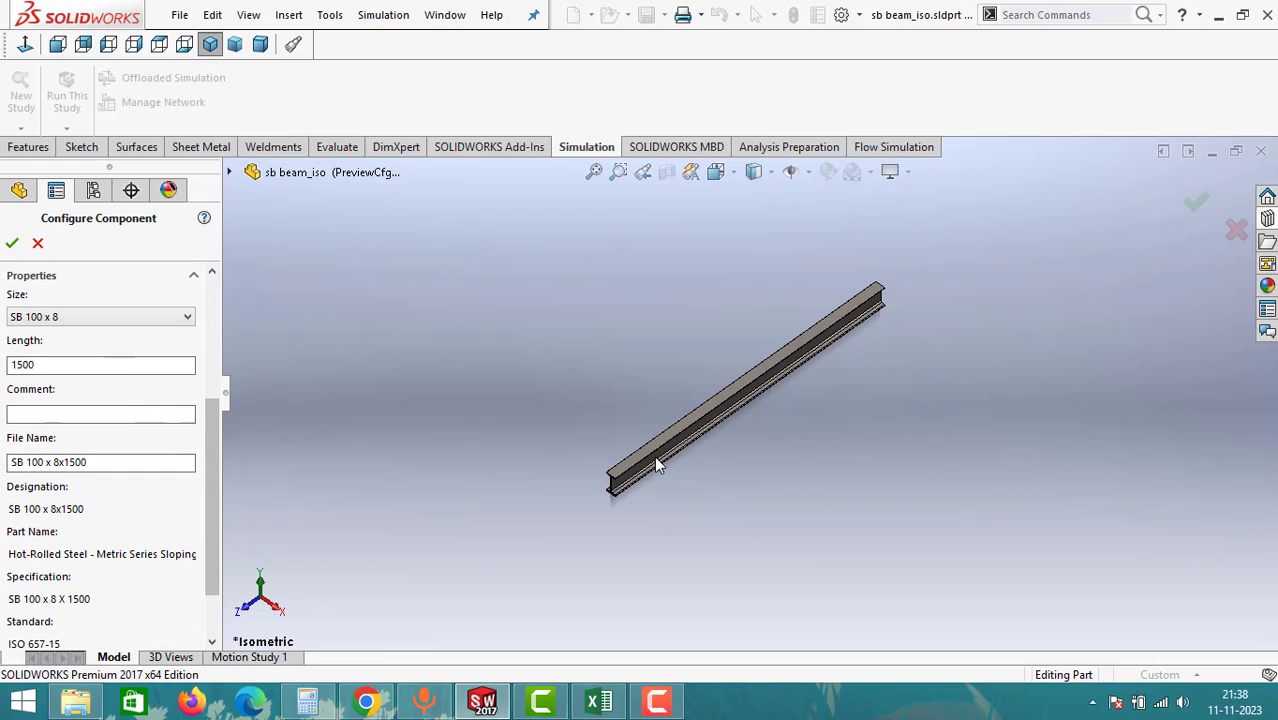
{"action": "left_click", "coordinate": [136, 320]}
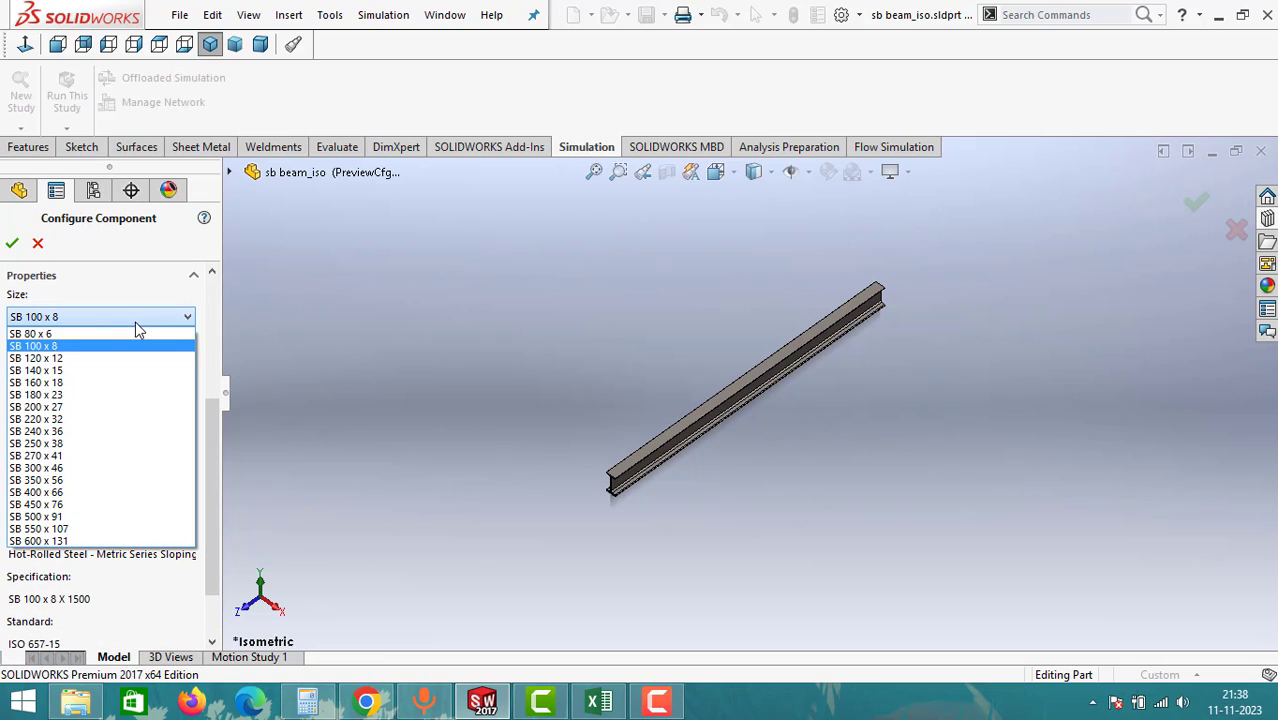
{"action": "left_click", "coordinate": [37, 346]}
{"action": "left_click", "coordinate": [46, 368]}
{"action": "left_click_drag", "start_coordinate": [60, 371], "coordinate": [3, 366]}
{"action": "type", "text": "1000"}
{"action": "scroll", "coordinate": [3, 373], "scroll_direction": "down", "scroll_amount": 2}
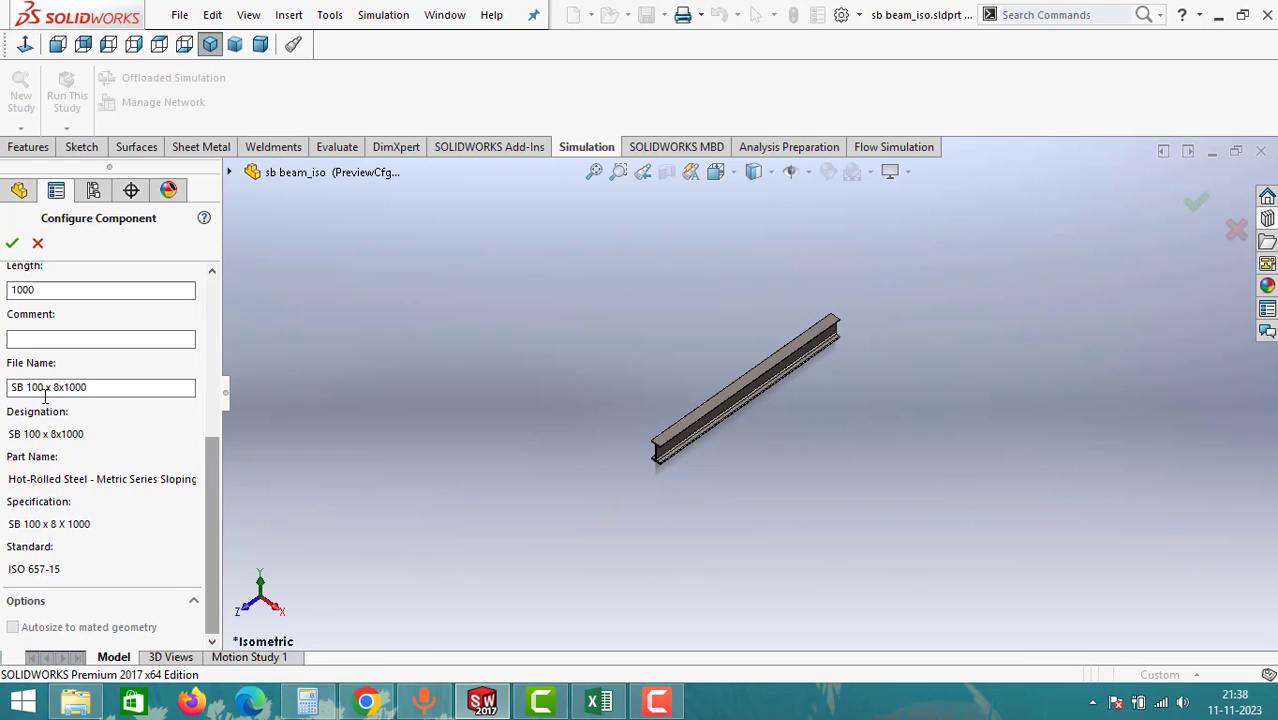
{"action": "left_click", "coordinate": [12, 243]}
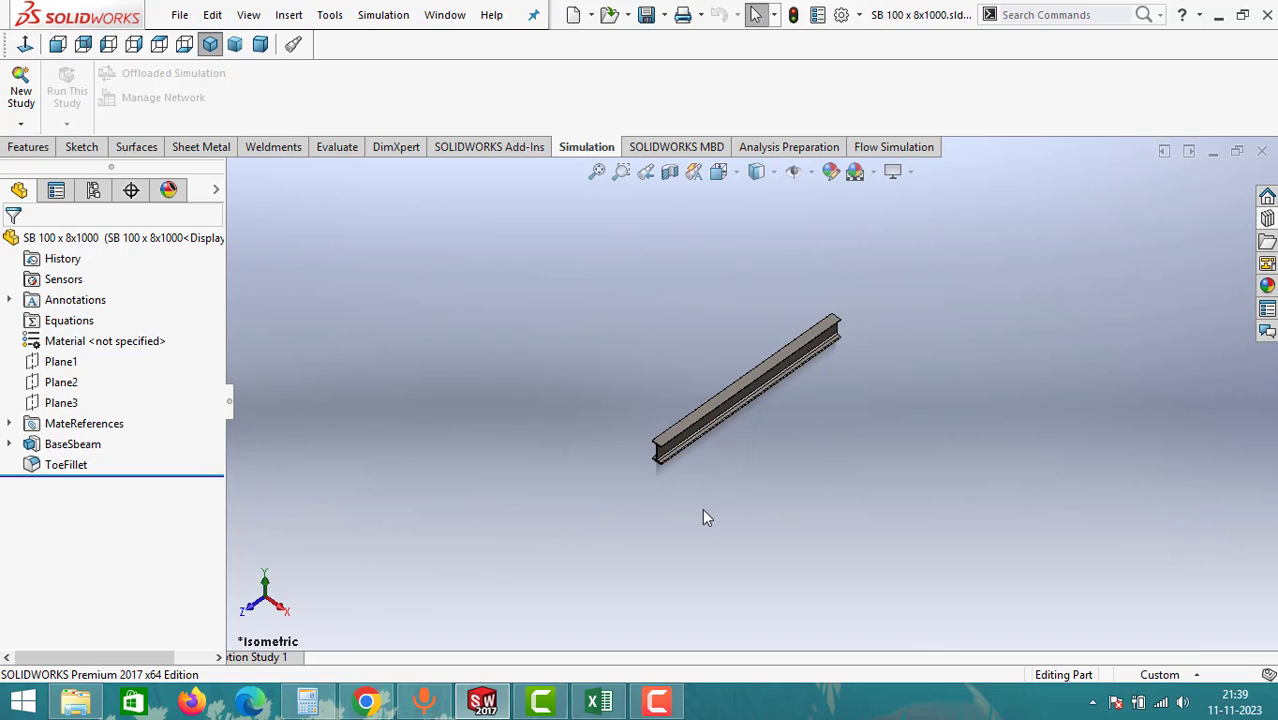
Create a new Static study, keeping the default name Static 1
{"action": "right_click", "coordinate": [577, 150]}
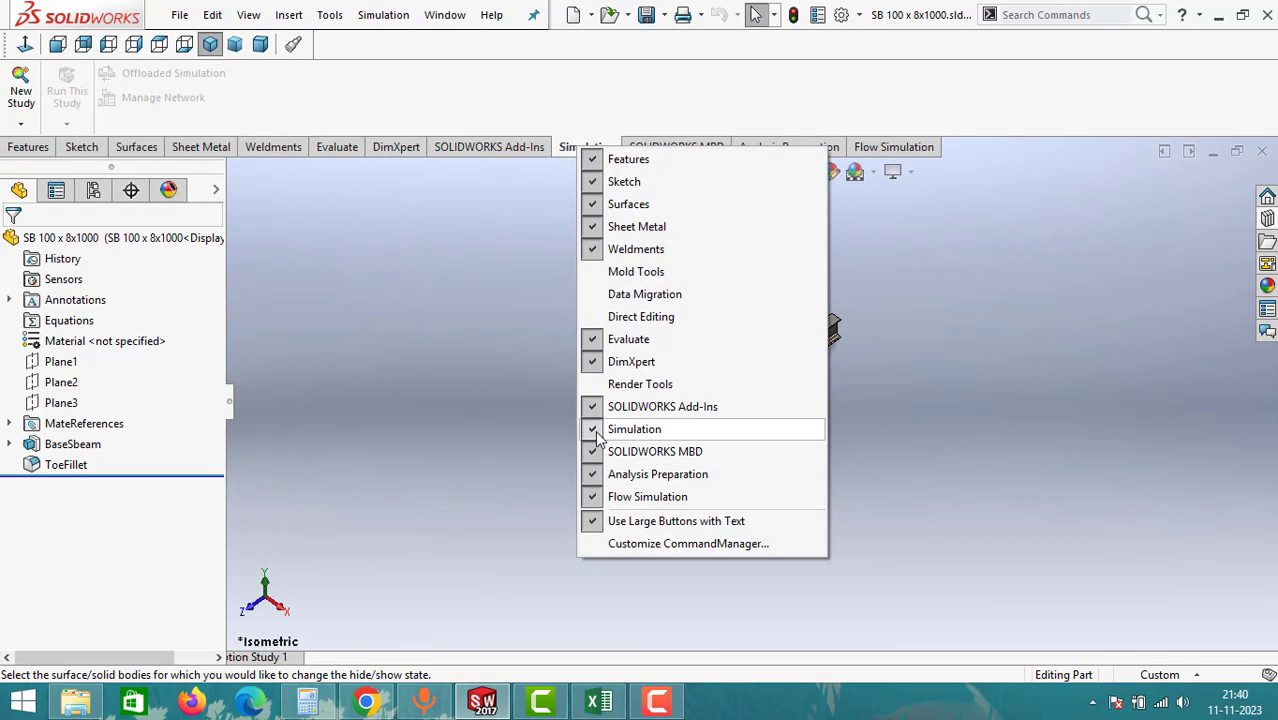
{"action": "left_click", "coordinate": [543, 151]}
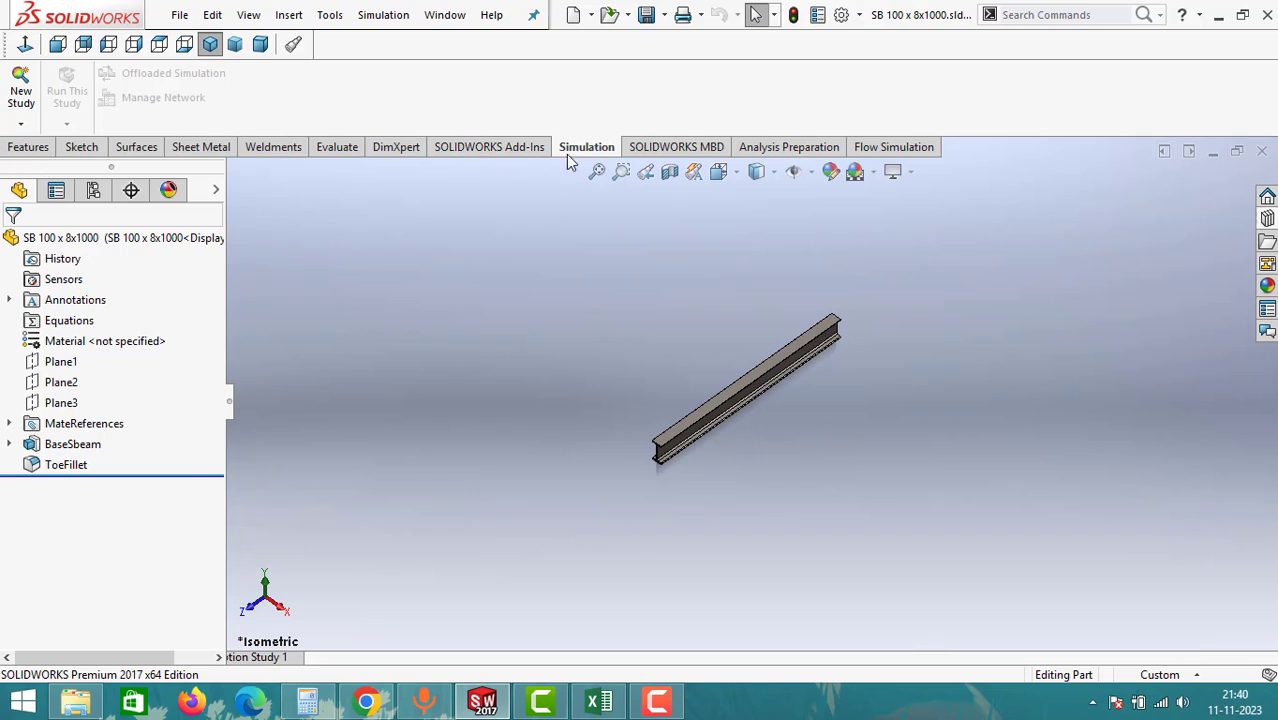
{"action": "left_click", "coordinate": [22, 124]}
{"action": "left_click", "coordinate": [38, 140]}
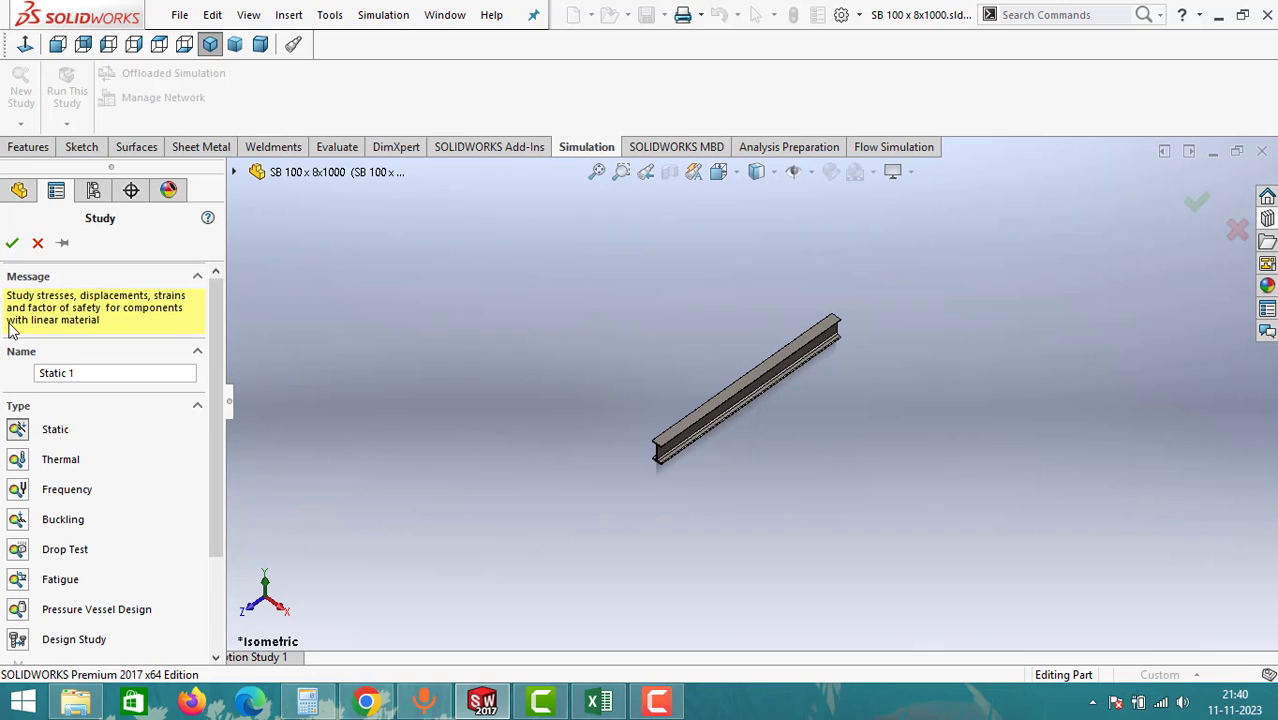
{"action": "left_click", "coordinate": [12, 243]}
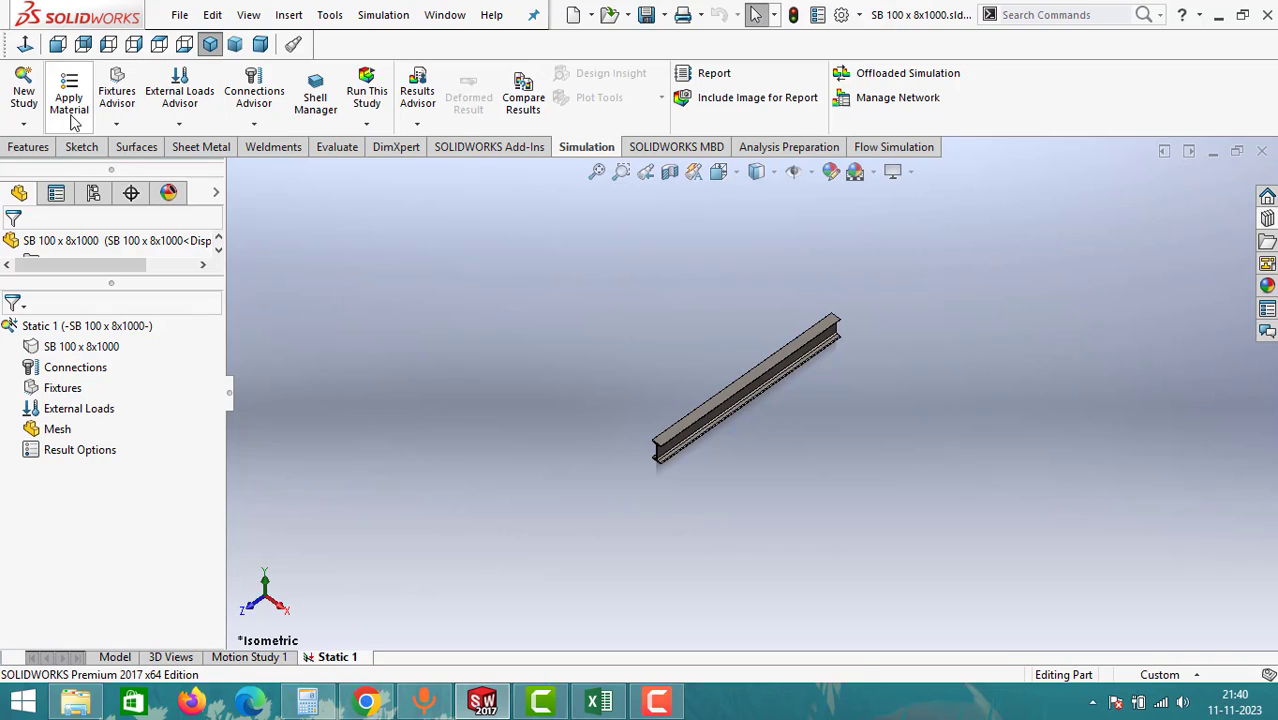
Apply AISI 1020 steel from the material library to the beam
{"action": "left_click", "coordinate": [68, 92]}
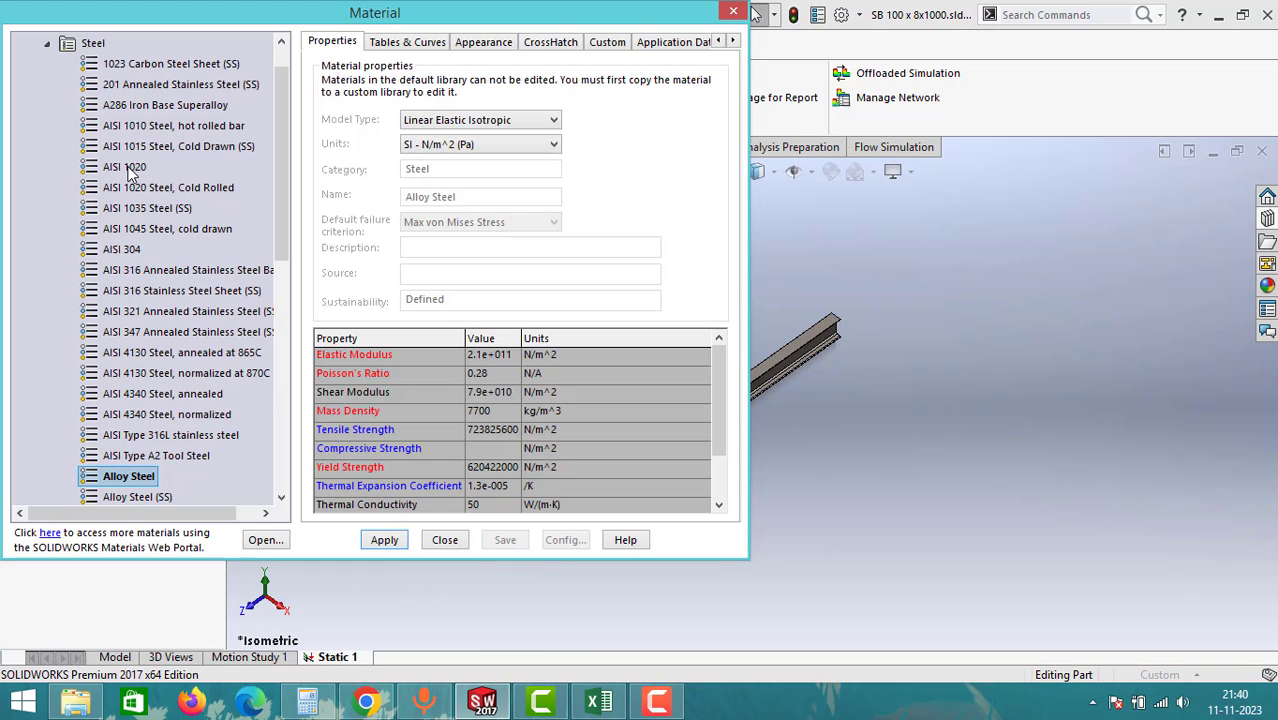
{"action": "left_click", "coordinate": [127, 168]}
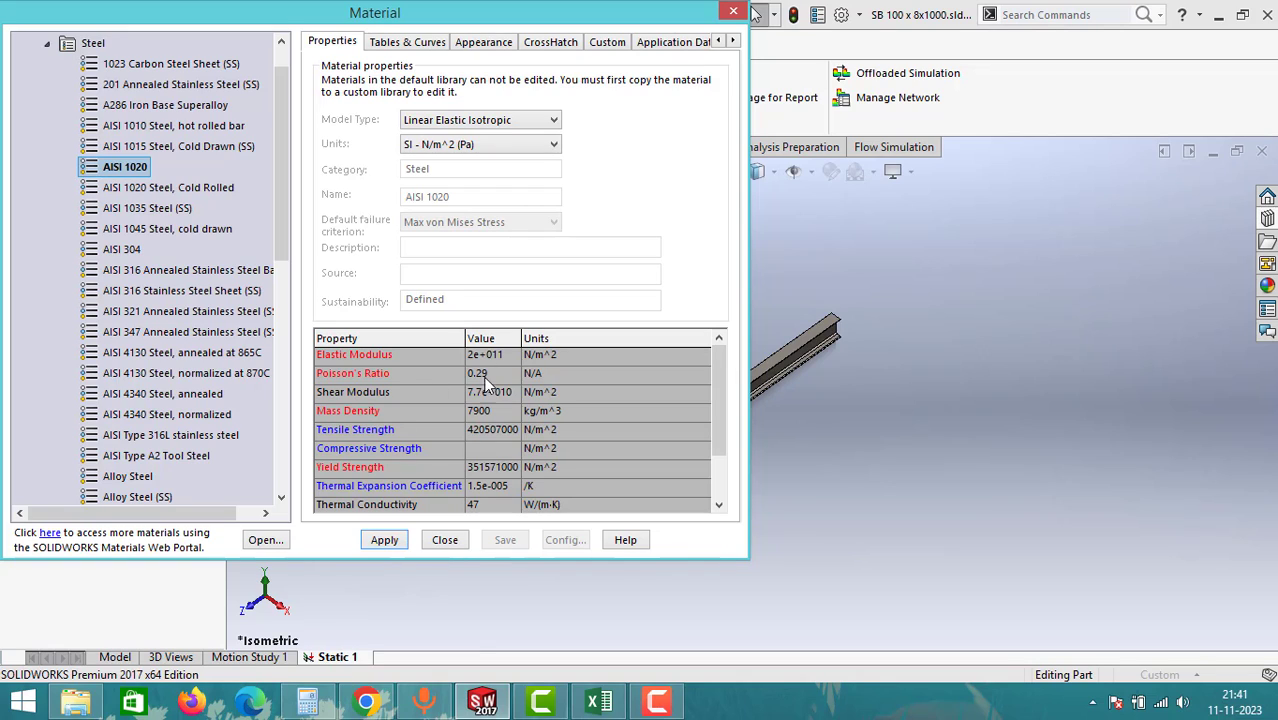
{"action": "left_click", "coordinate": [384, 540]}
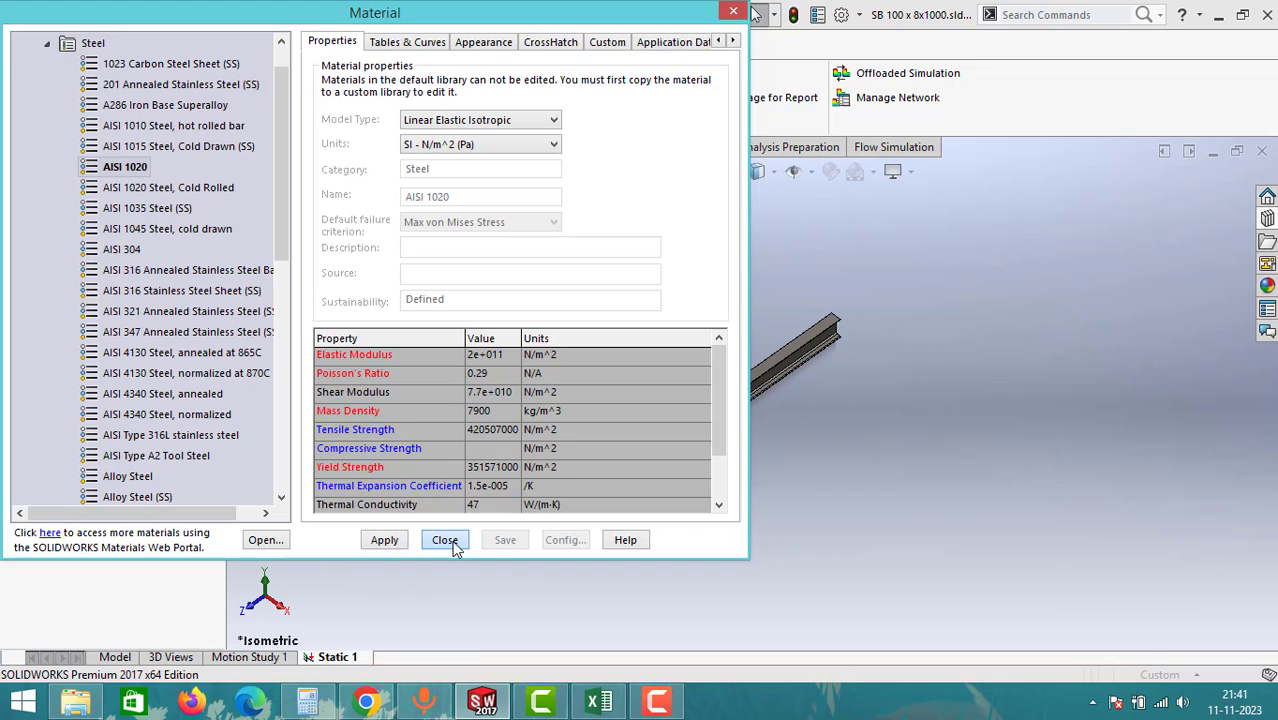
{"action": "left_click", "coordinate": [450, 540]}
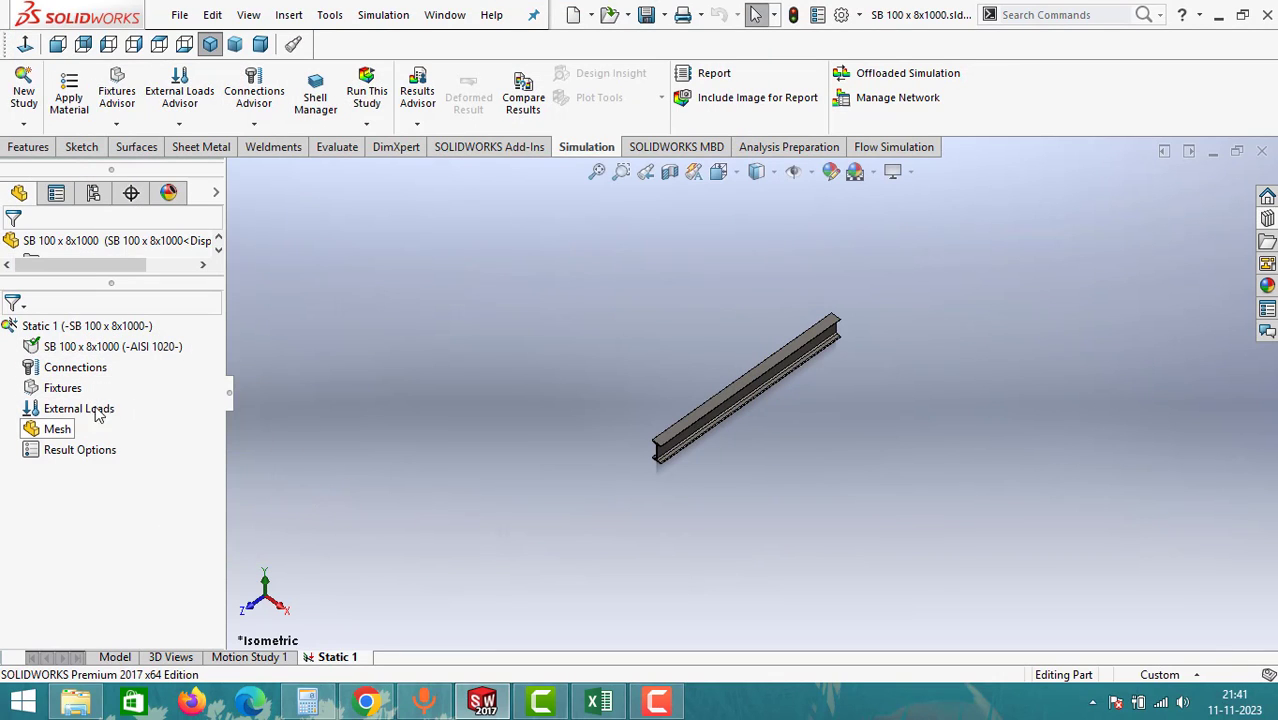
{"action": "left_click", "coordinate": [76, 370]}
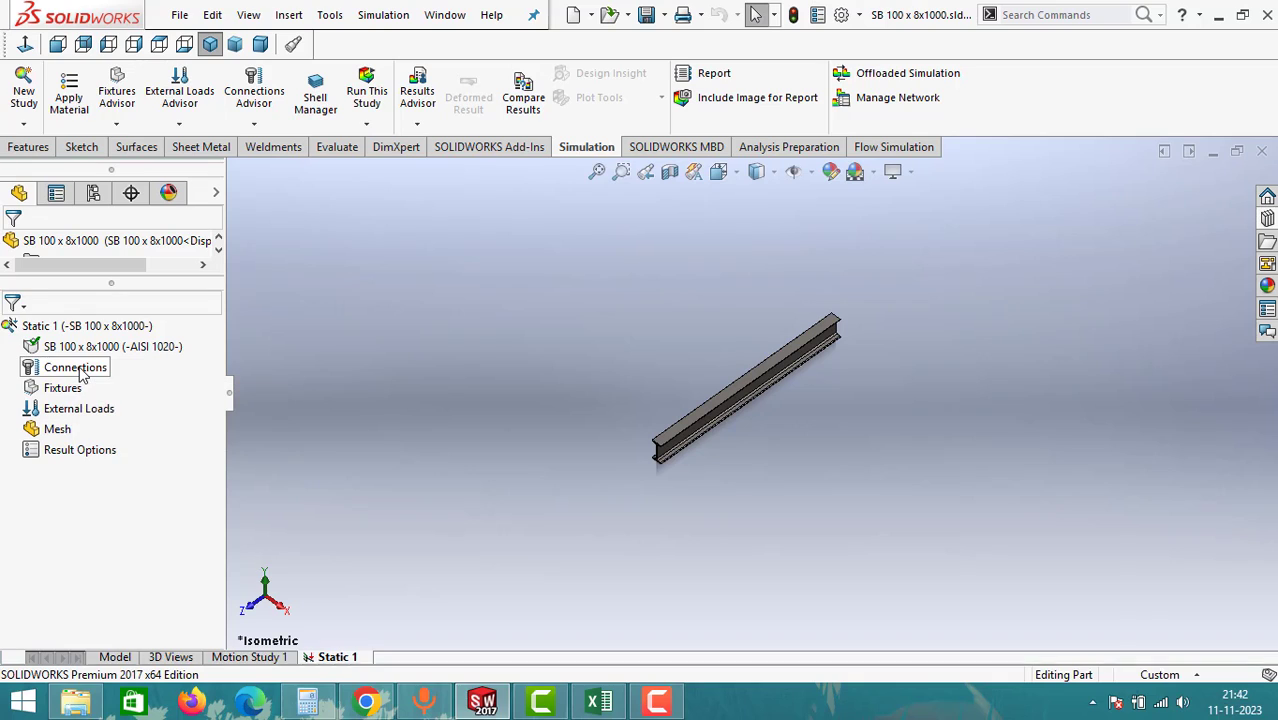
{"action": "left_click", "coordinate": [79, 452], "text": "shift"}
{"action": "key", "text": "Escape"}
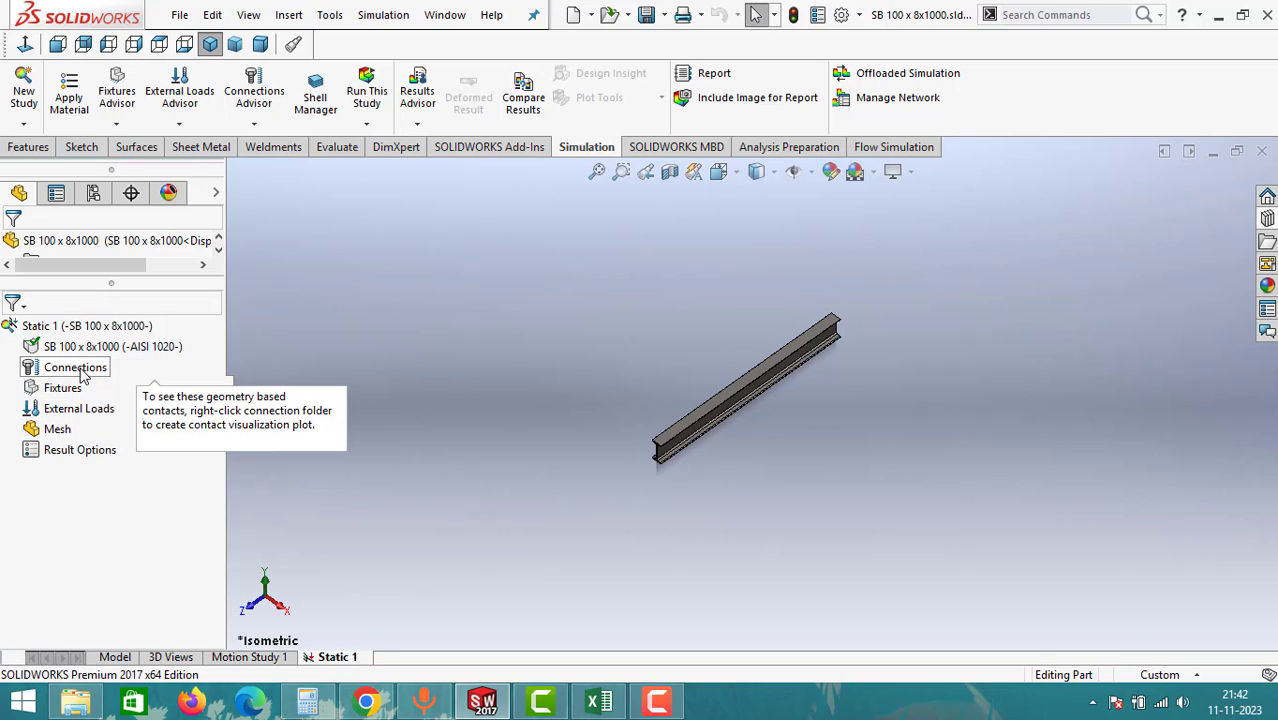
{"action": "left_click", "coordinate": [80, 370]}
{"action": "left_click", "coordinate": [60, 388]}
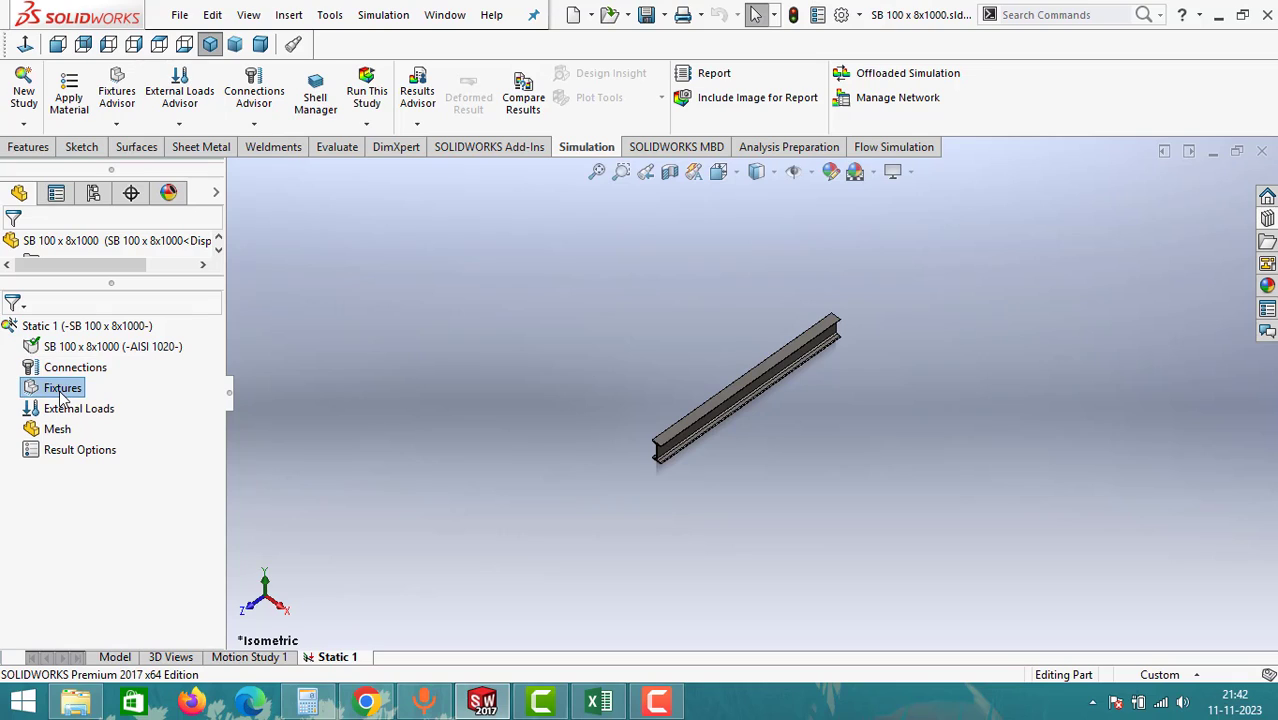
{"action": "left_click", "coordinate": [72, 412]}
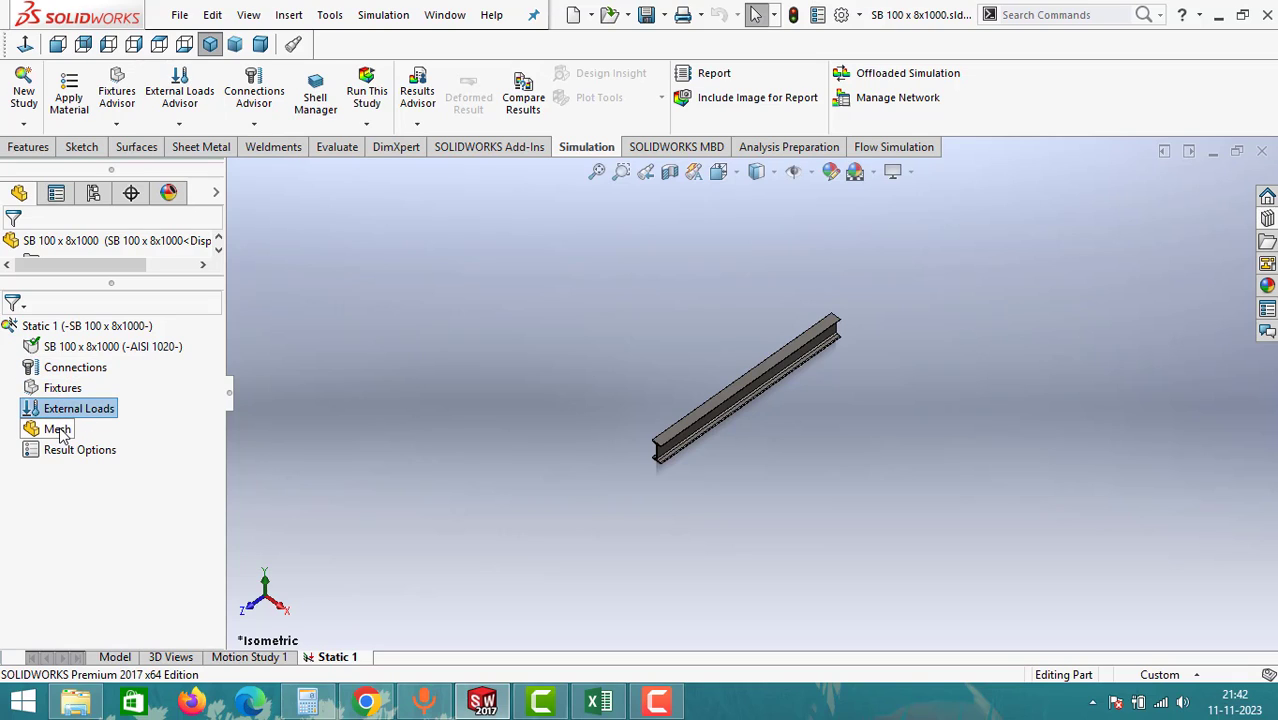
{"action": "left_click", "coordinate": [60, 431]}
{"action": "left_click", "coordinate": [70, 452]}
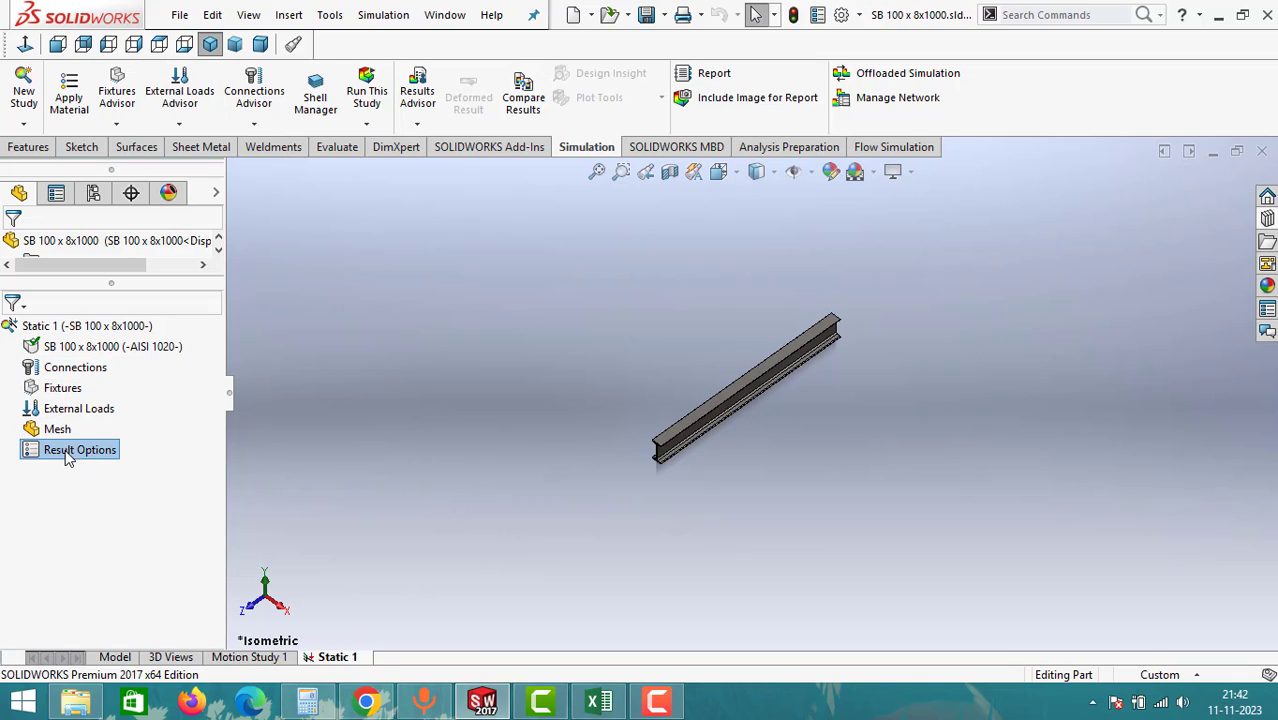
{"action": "left_click", "coordinate": [100, 510]}
{"action": "left_click", "coordinate": [96, 370]}
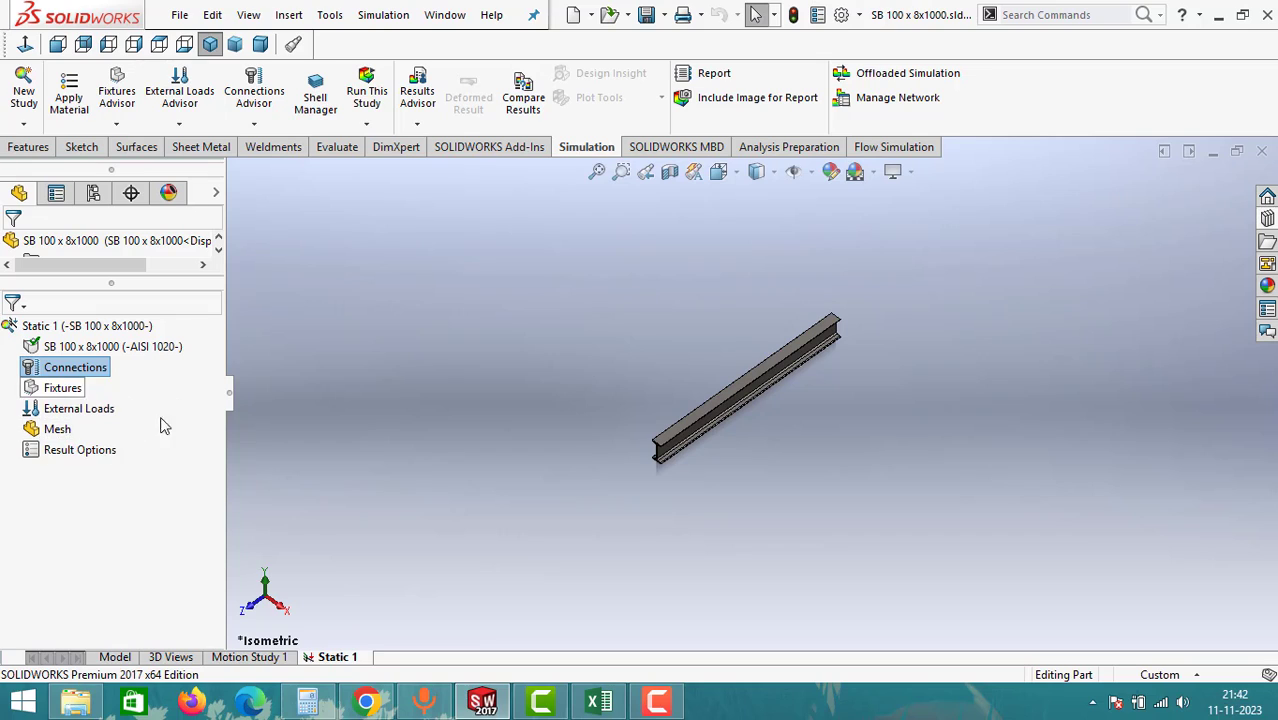
{"action": "left_click", "coordinate": [548, 530]}
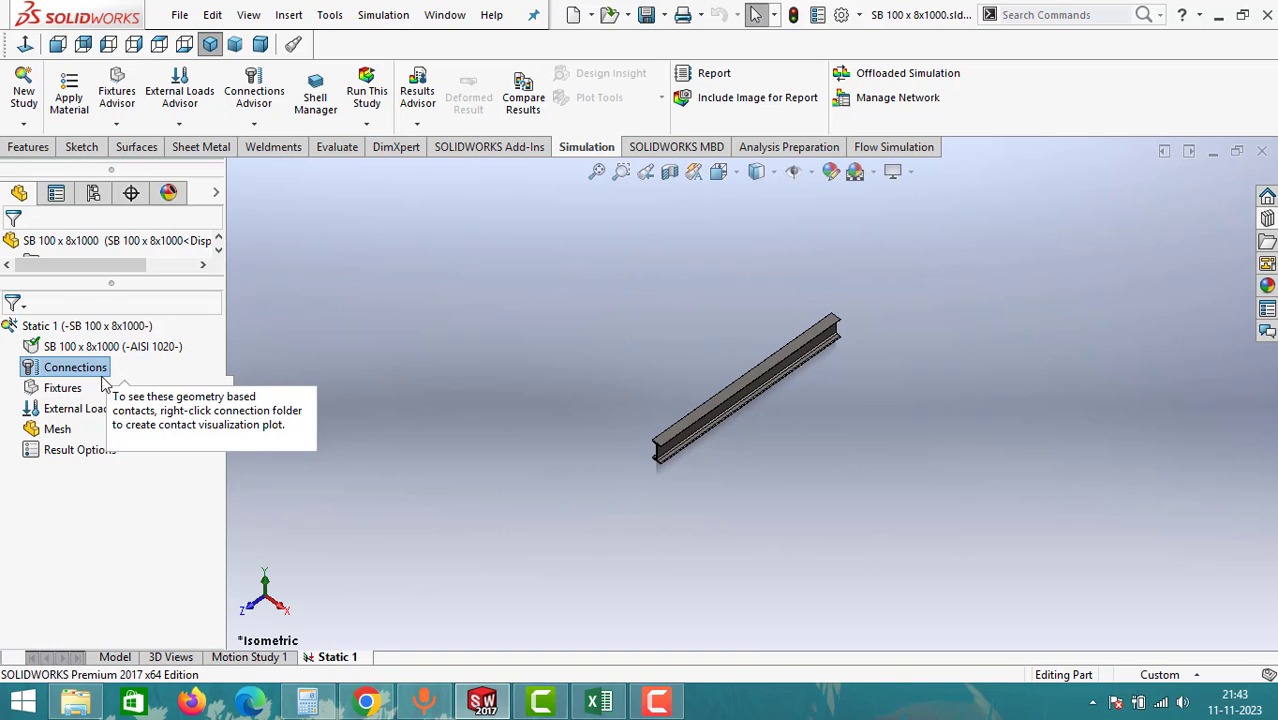
{"action": "right_click", "coordinate": [62, 391]}
Add a Fixed Geometry fixture on the beam's end face
{"action": "right_click", "coordinate": [73, 389]}
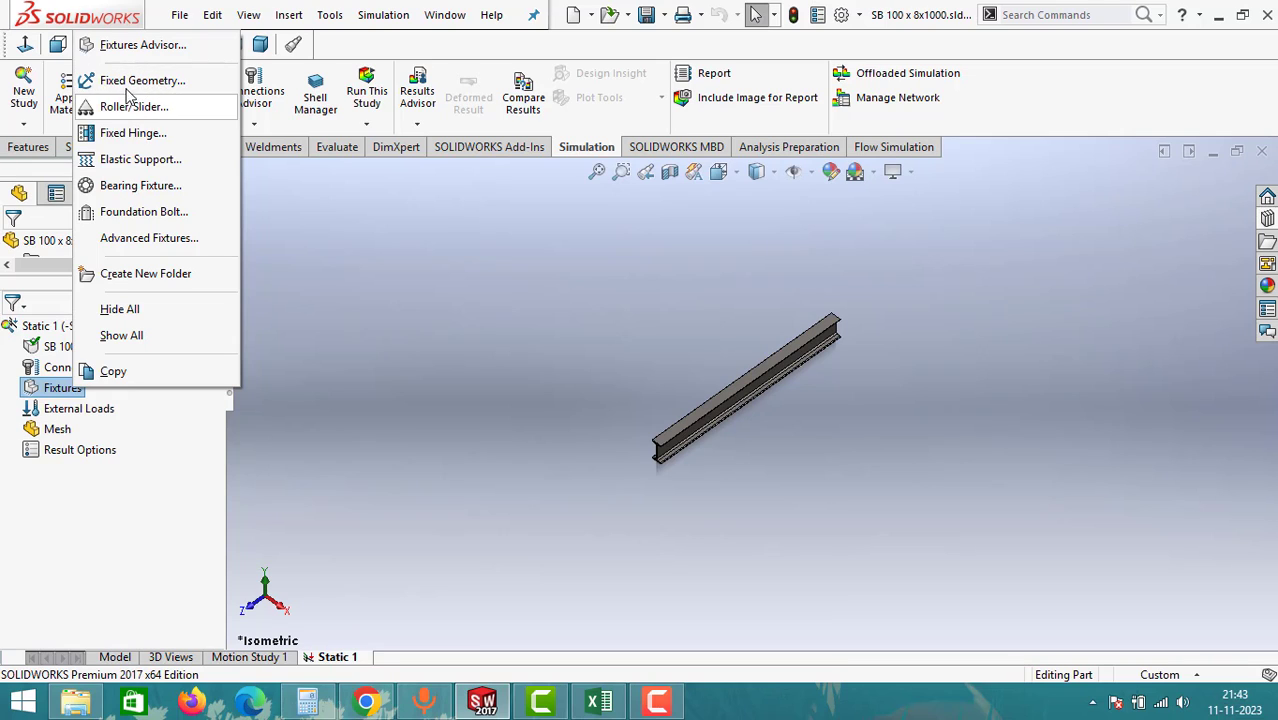
{"action": "left_click", "coordinate": [424, 319]}
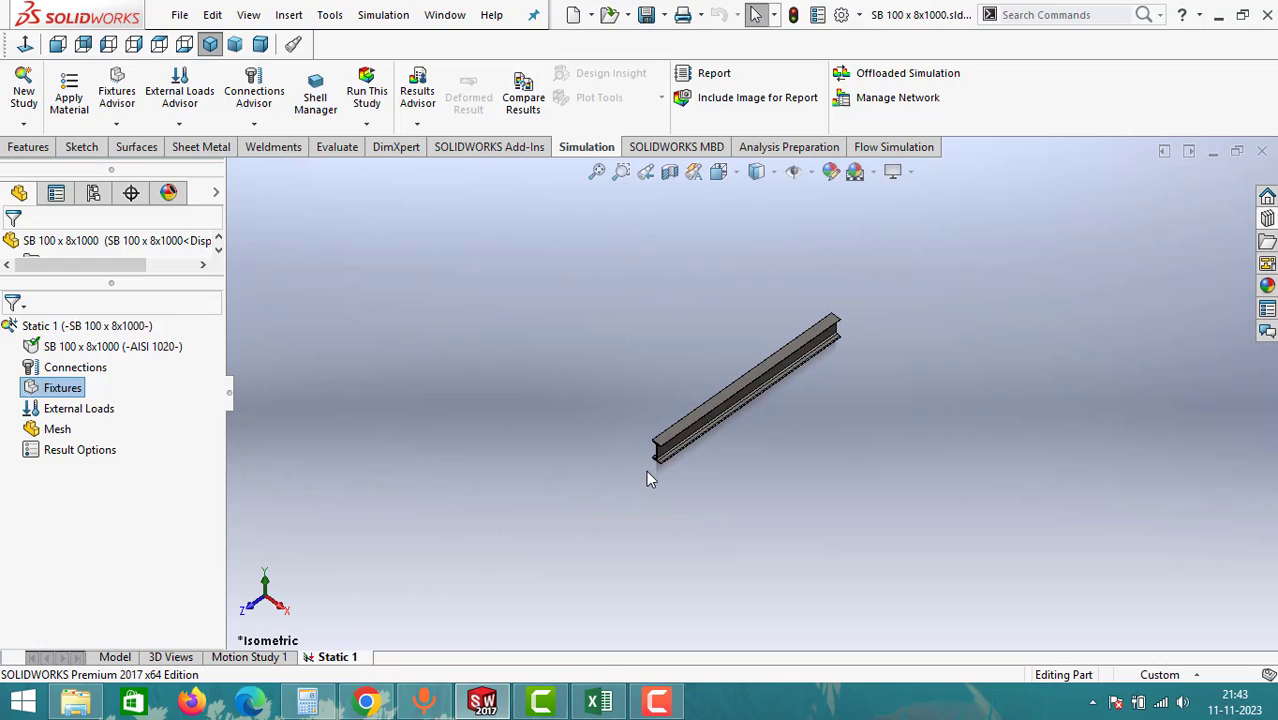
{"action": "scroll", "coordinate": [650, 455], "scroll_direction": "down", "scroll_amount": 6}
{"action": "left_click", "coordinate": [662, 375]}
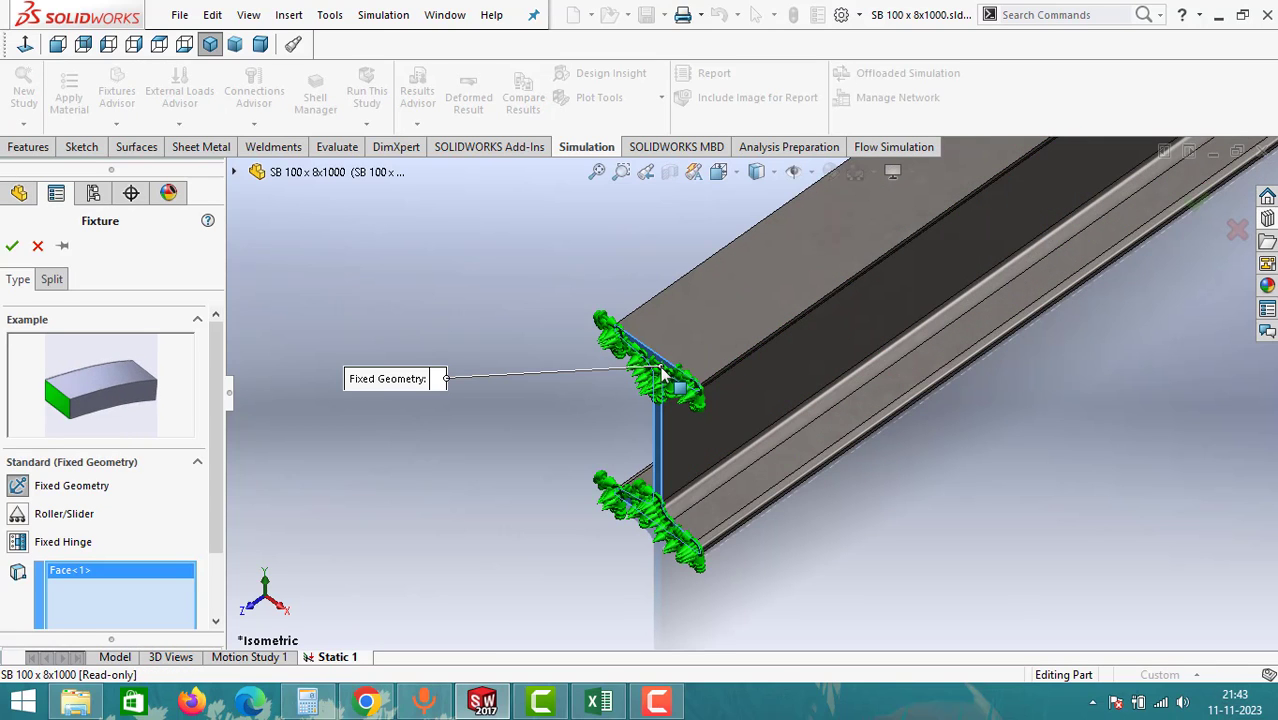
{"action": "left_click", "coordinate": [12, 245]}
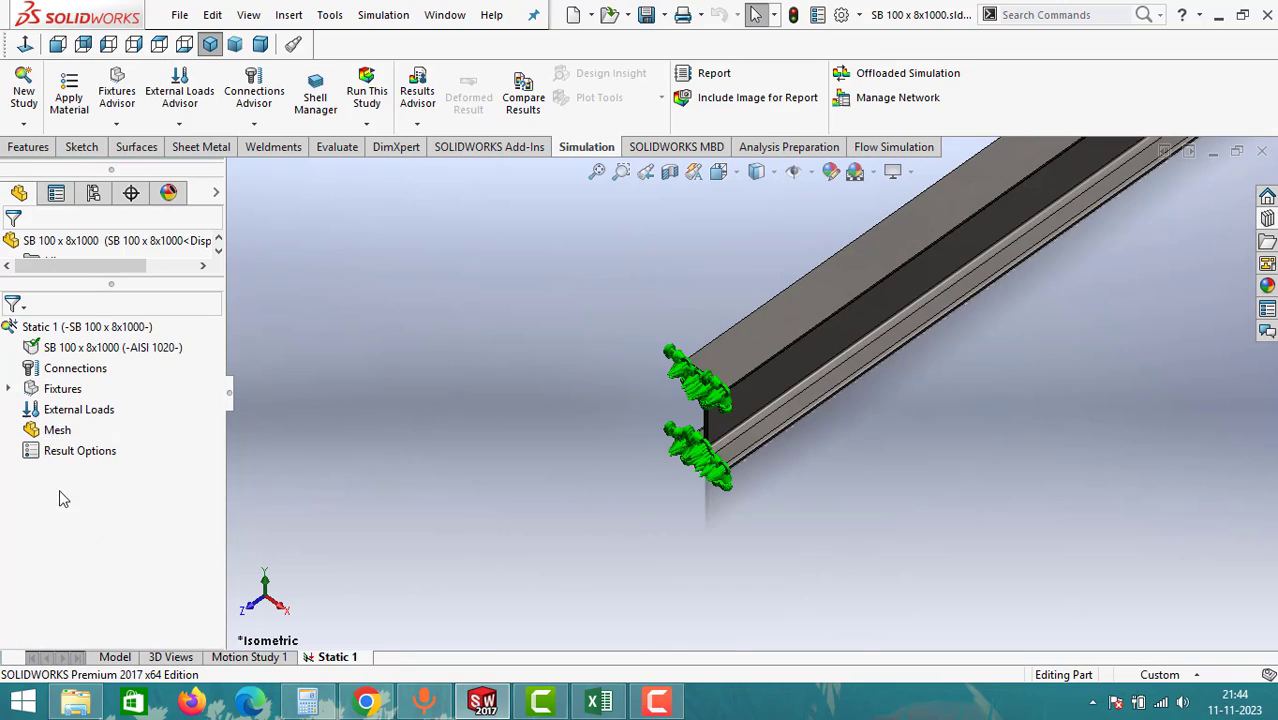
{"action": "left_click", "coordinate": [72, 413]}
Apply a 981 N force, normal and per item, on the beam's top face
{"action": "right_click", "coordinate": [72, 413]}
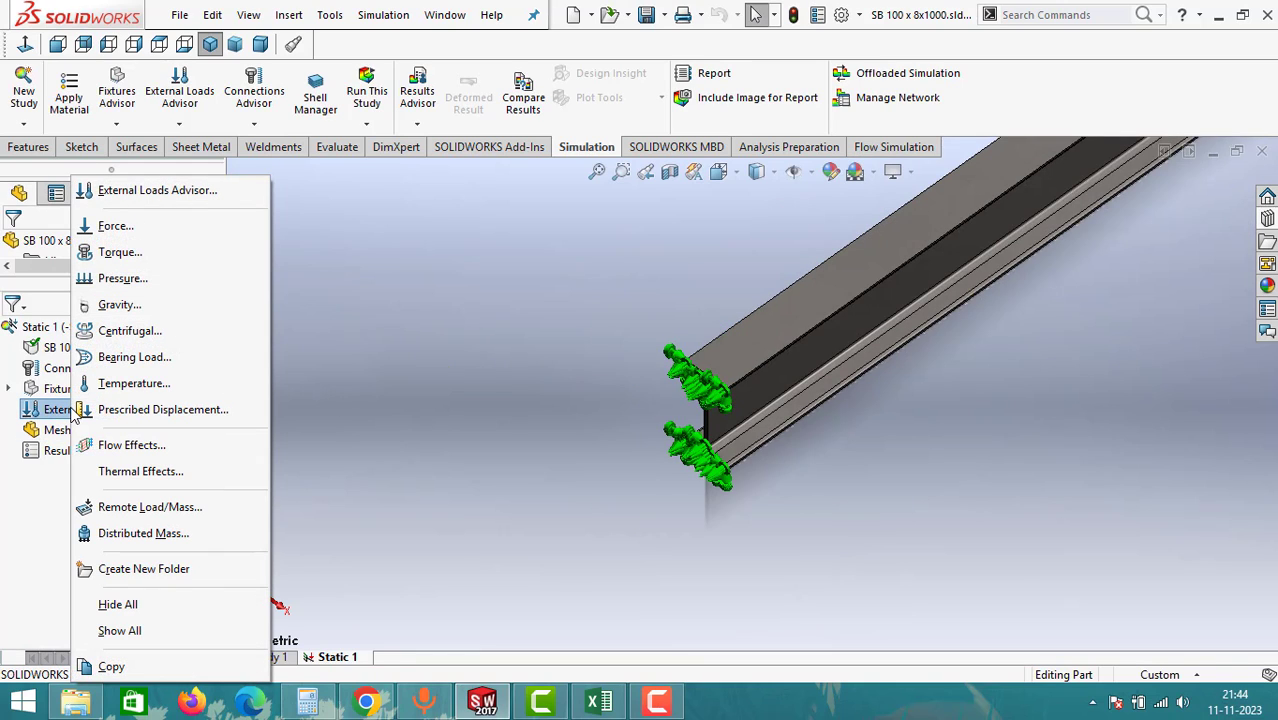
{"action": "left_click", "coordinate": [112, 227]}
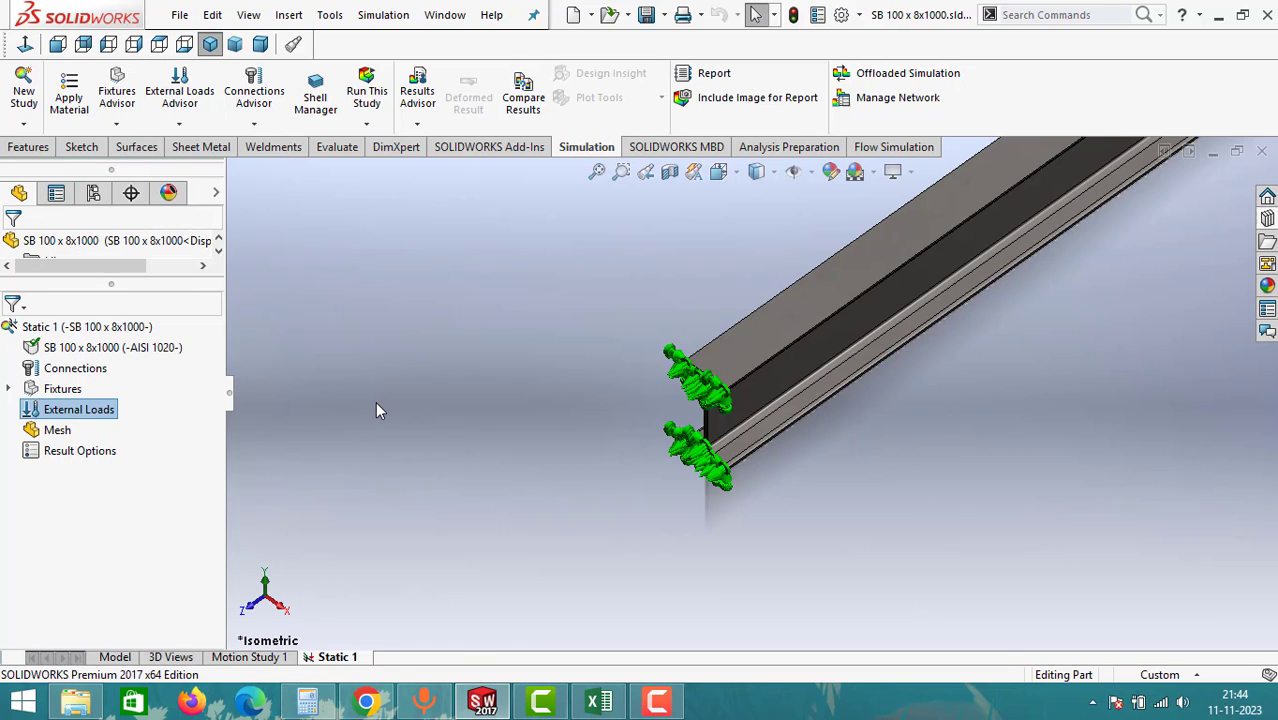
{"action": "scroll", "coordinate": [690, 430], "scroll_direction": "up", "scroll_amount": 5}
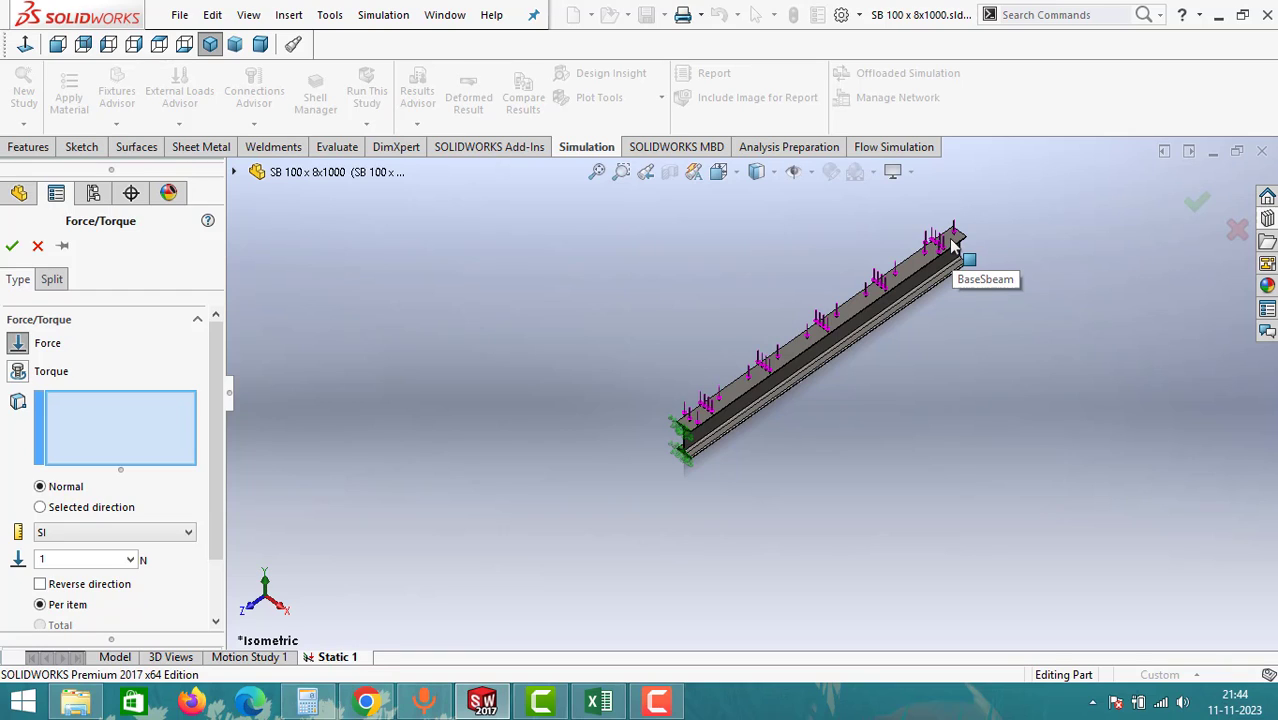
{"action": "left_click", "coordinate": [950, 245]}
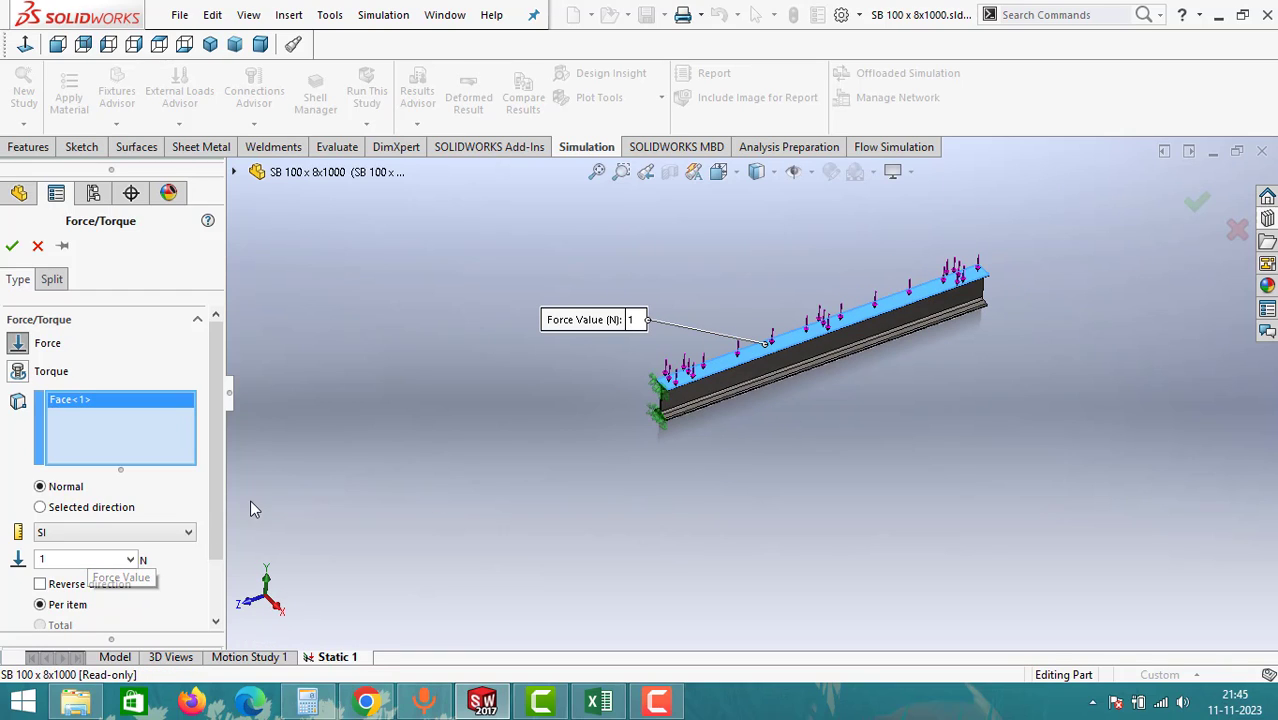
{"action": "double_click", "coordinate": [64, 560]}
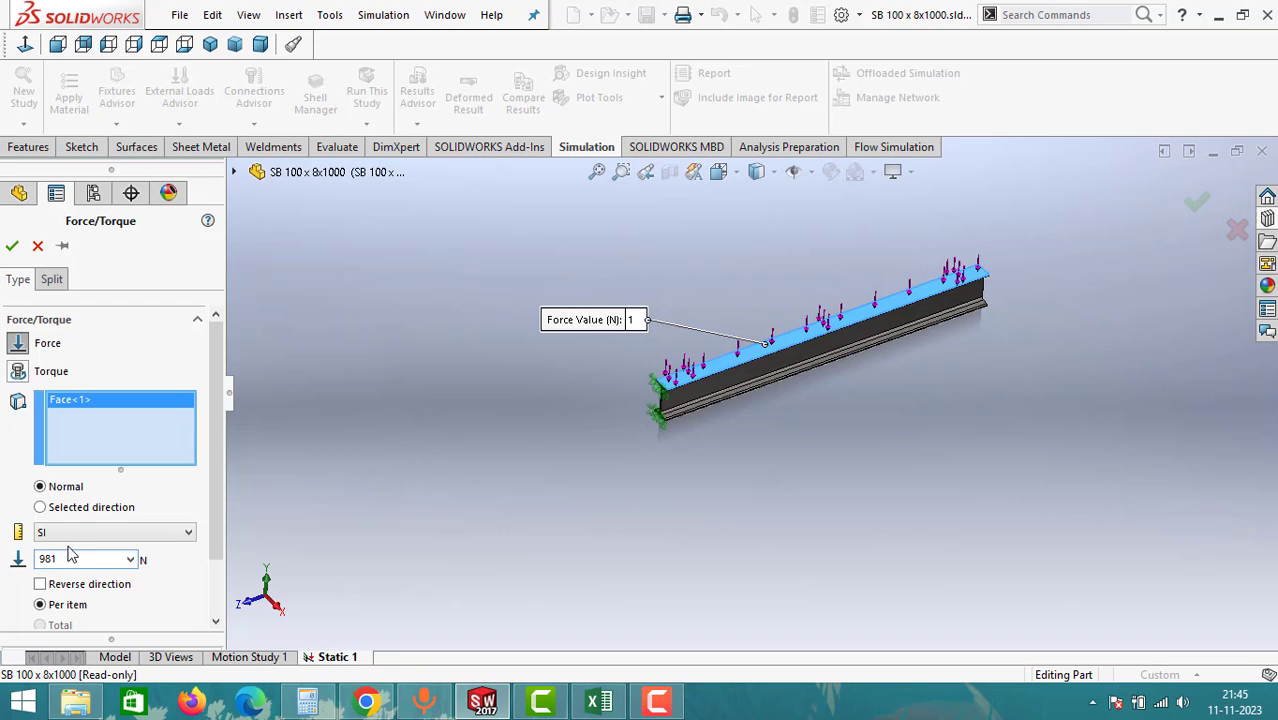
{"action": "left_click", "coordinate": [12, 247]}
{"action": "mouse_move", "coordinate": [843, 472]}
{"action": "middle_mouse_down"}
{"action": "mouse_move", "coordinate": [822, 500]}
{"action": "mouse_move", "coordinate": [832, 470]}
{"action": "middle_mouse_up"}
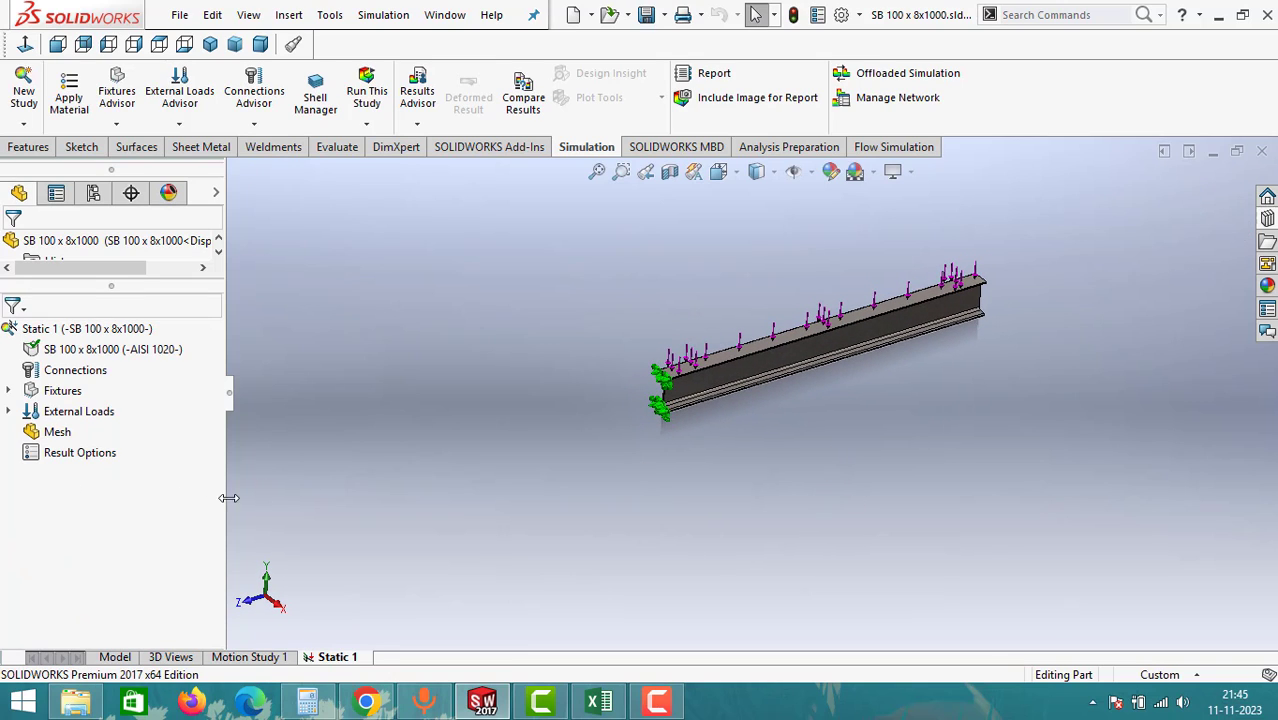
{"action": "left_click", "coordinate": [63, 436]}
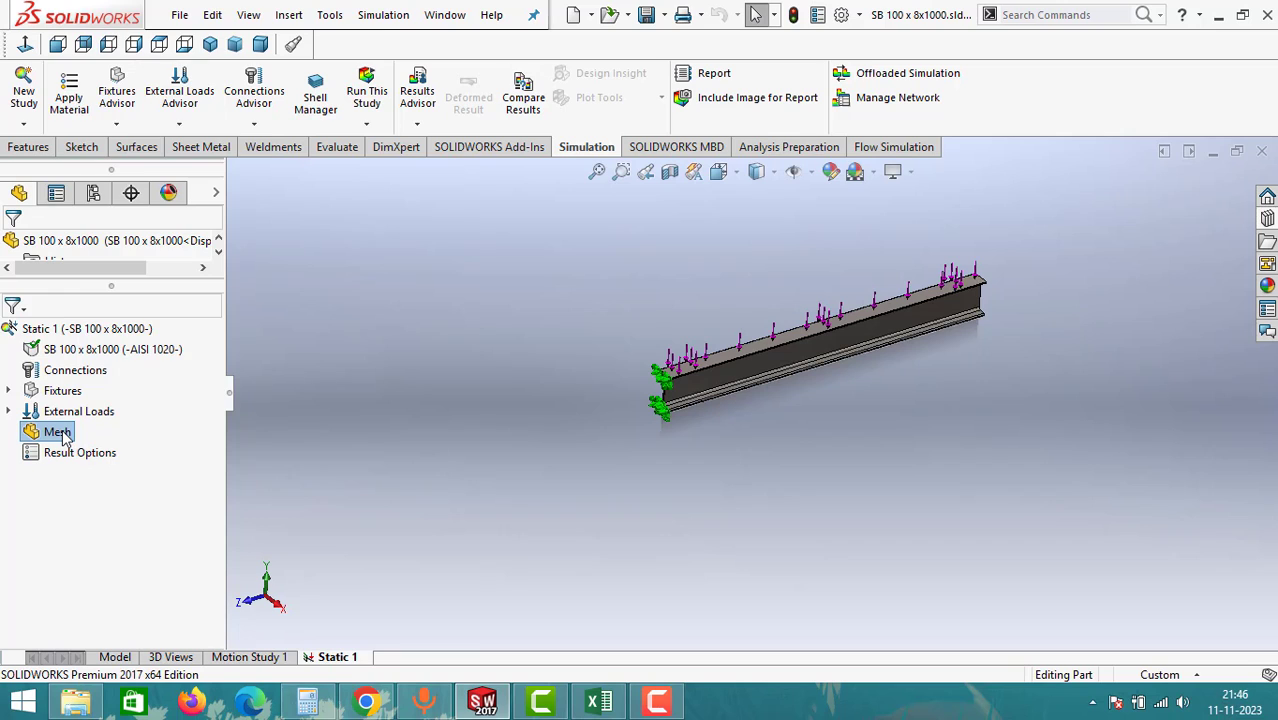
Start Create Mesh and move the mesh density slider slightly toward Fine
{"action": "right_click", "coordinate": [64, 436]}
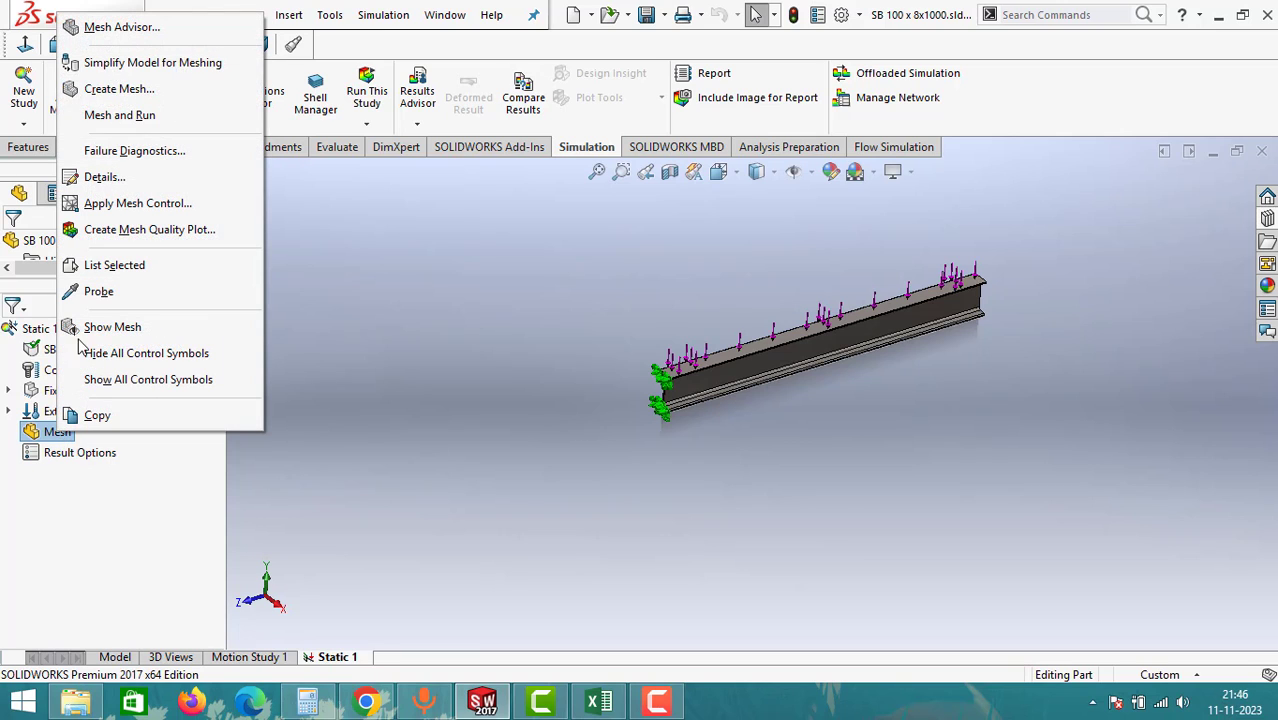
{"action": "left_click", "coordinate": [120, 90]}
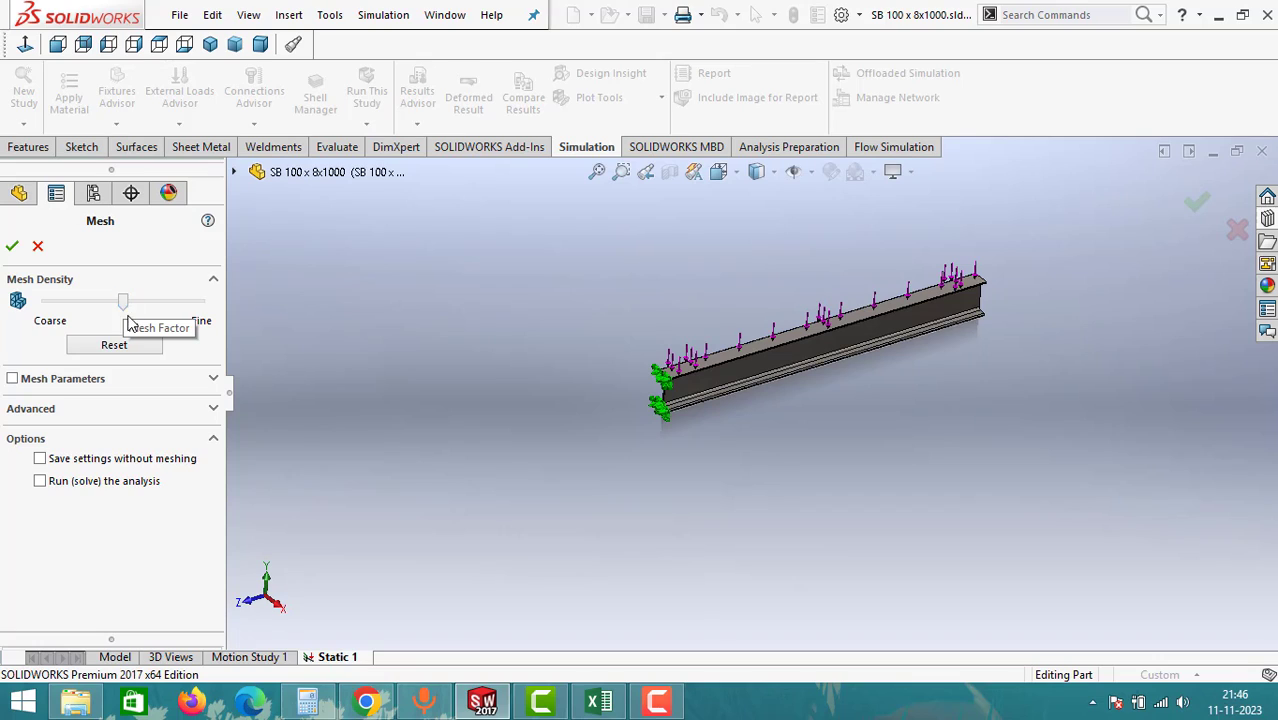
{"action": "mouse_move", "coordinate": [122, 302]}
{"action": "left_mouse_down"}
{"action": "mouse_move", "coordinate": [200, 302]}
{"action": "mouse_move", "coordinate": [123, 314]}
{"action": "left_mouse_up"}
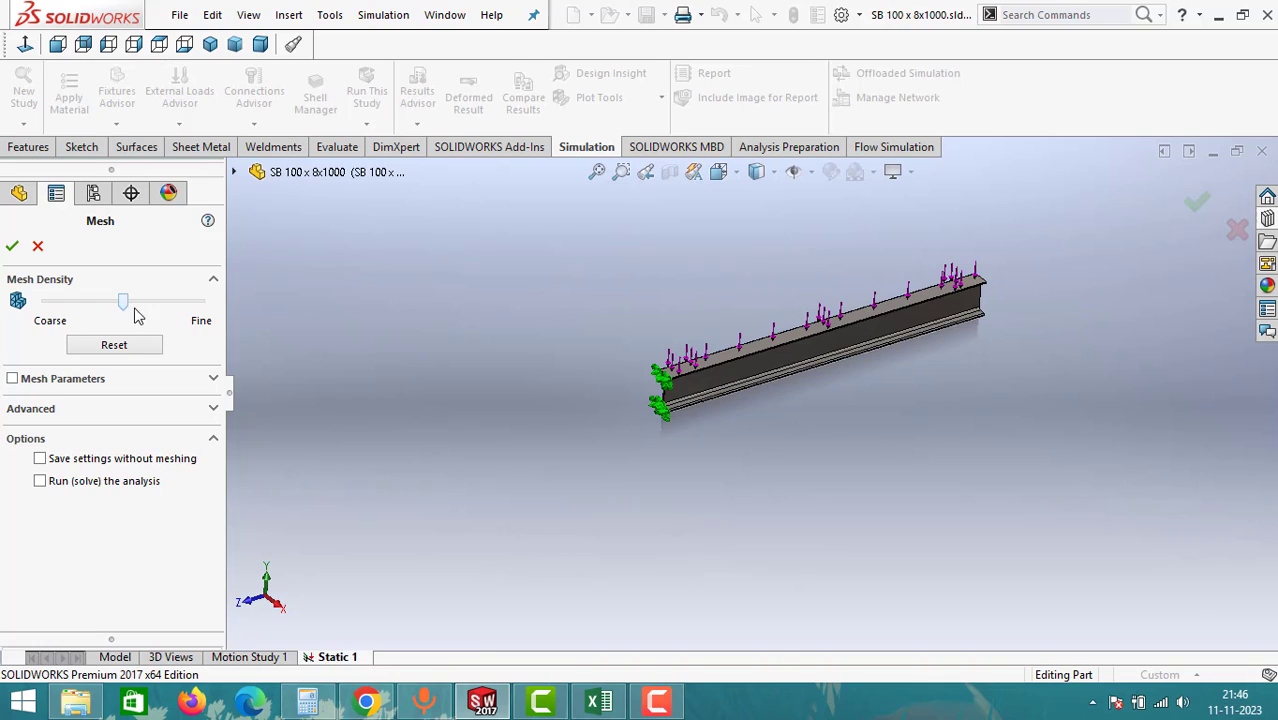
{"action": "mouse_move", "coordinate": [123, 302]}
{"action": "left_mouse_down"}
{"action": "mouse_move", "coordinate": [222, 312]}
{"action": "mouse_move", "coordinate": [129, 315]}
{"action": "left_mouse_up"}
Accept the mesh settings and let the solid mesh of the beam finish
{"action": "left_click", "coordinate": [12, 246]}
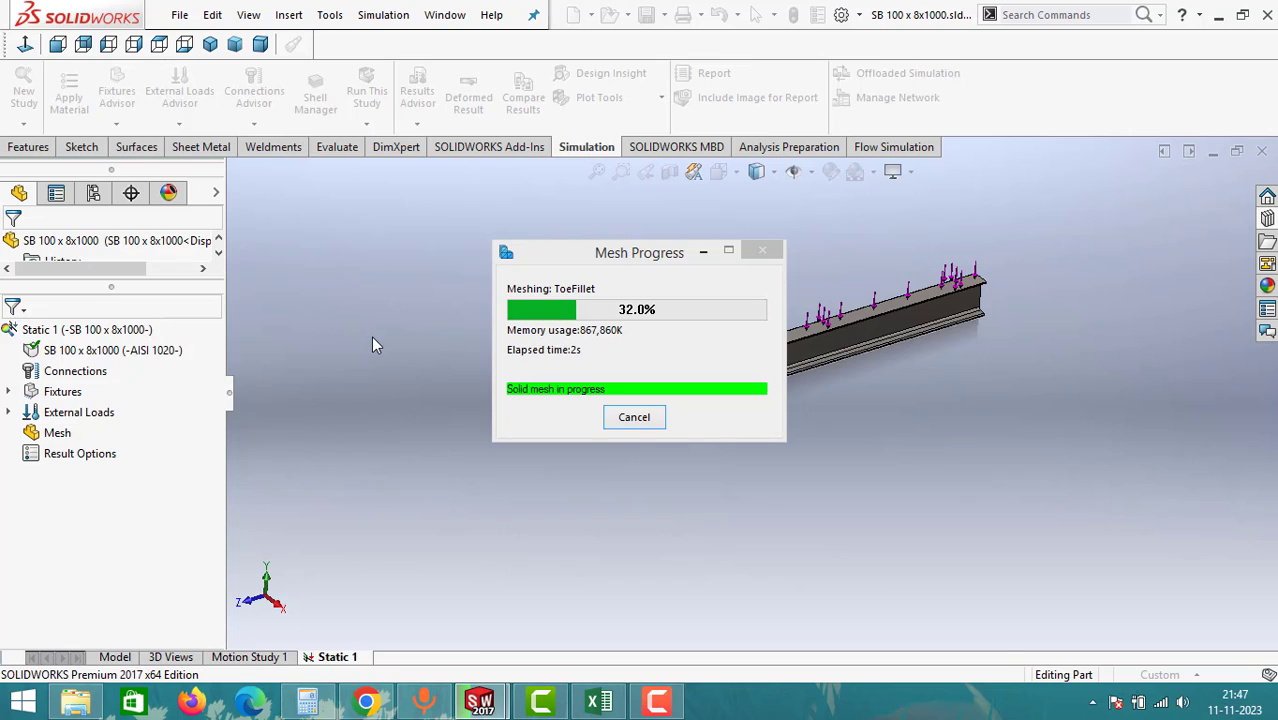
{"action": "scroll", "coordinate": [755, 390], "scroll_direction": "down", "scroll_amount": 5}
{"action": "scroll", "coordinate": [757, 387], "scroll_direction": "up", "scroll_amount": 1}
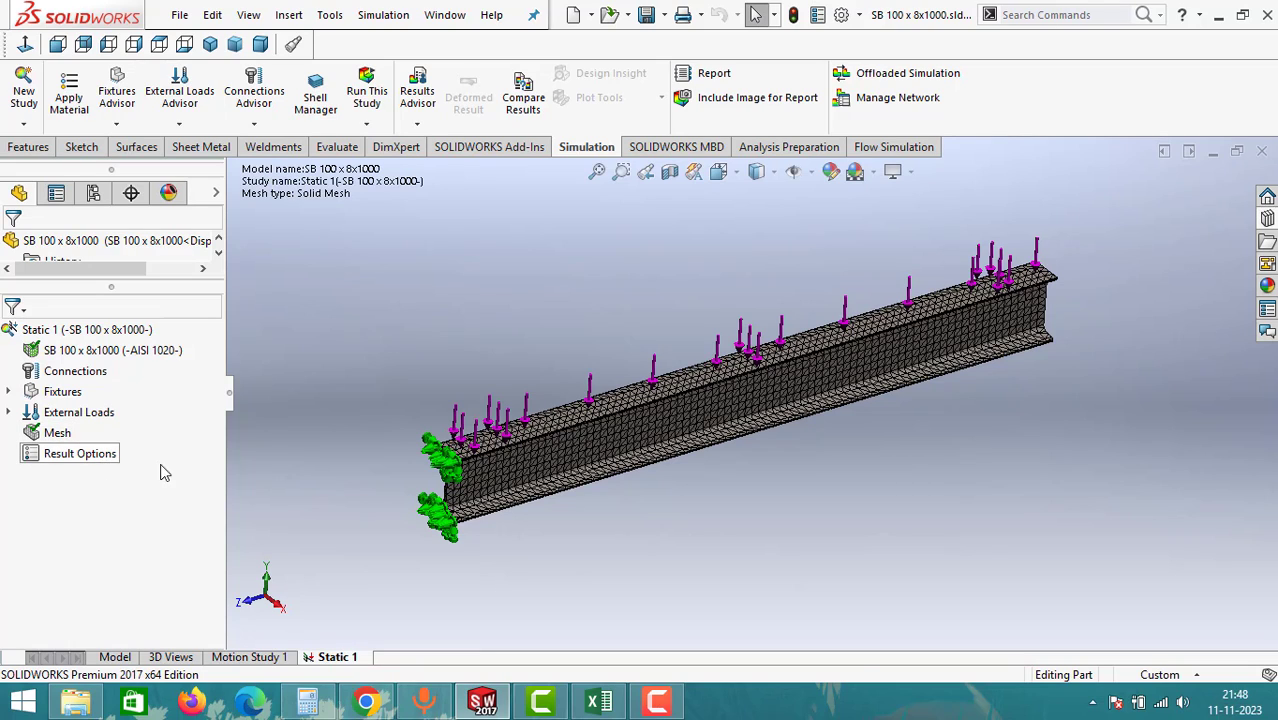
Run Static 1 to get the von Mises stress plot peaking at 1.622e+007 N/m^2
{"action": "left_click", "coordinate": [368, 98]}
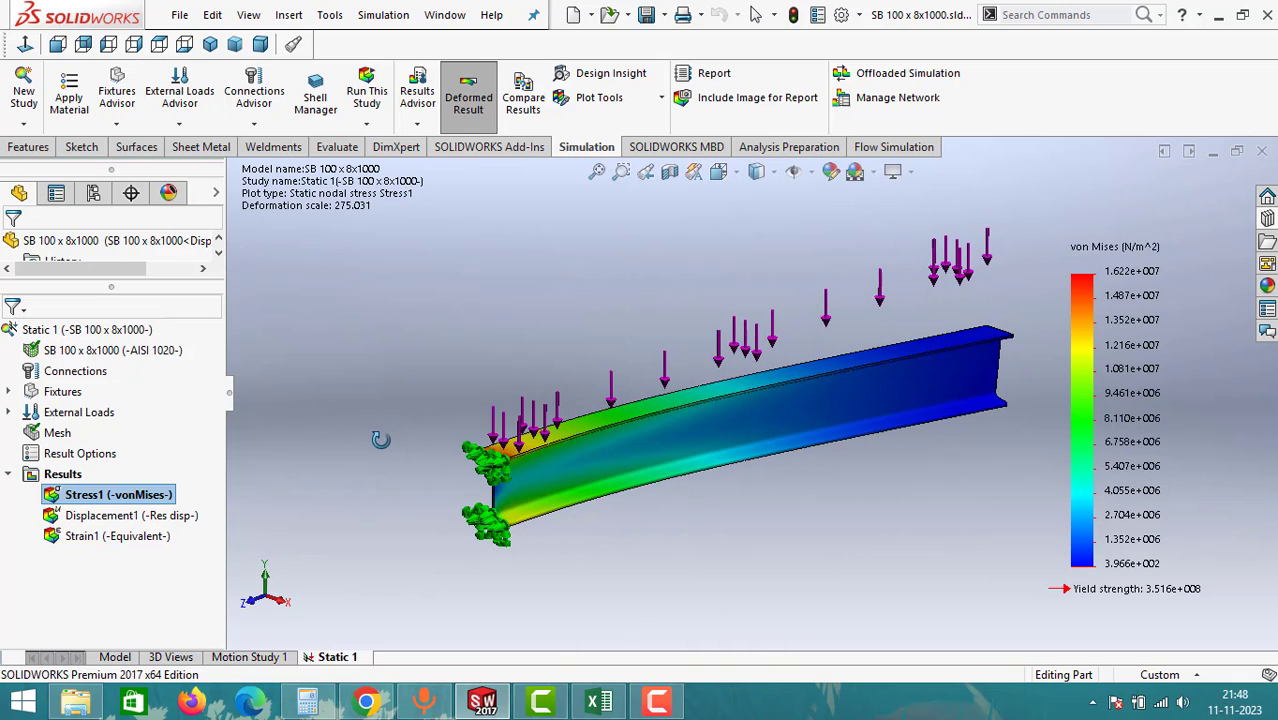
{"action": "scroll", "coordinate": [885, 465], "scroll_direction": "down", "scroll_amount": 2}
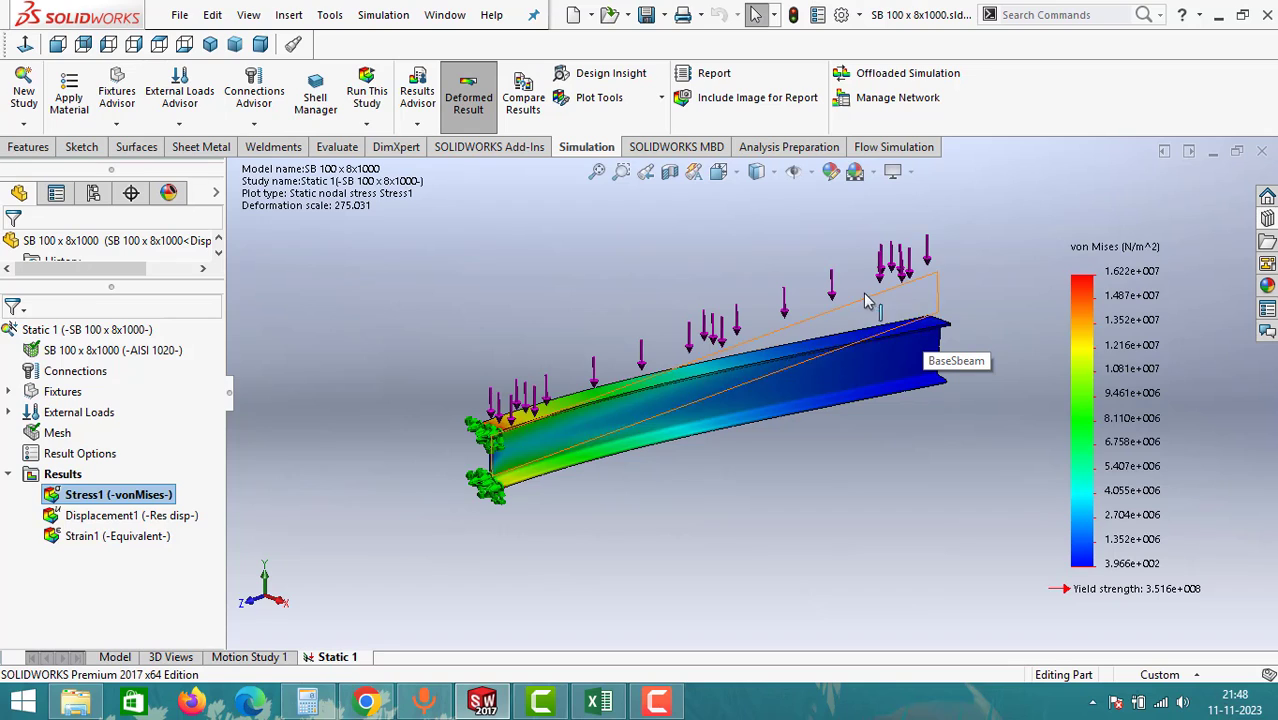
{"action": "left_click", "coordinate": [417, 123]}
{"action": "mouse_move", "coordinate": [492, 198]}
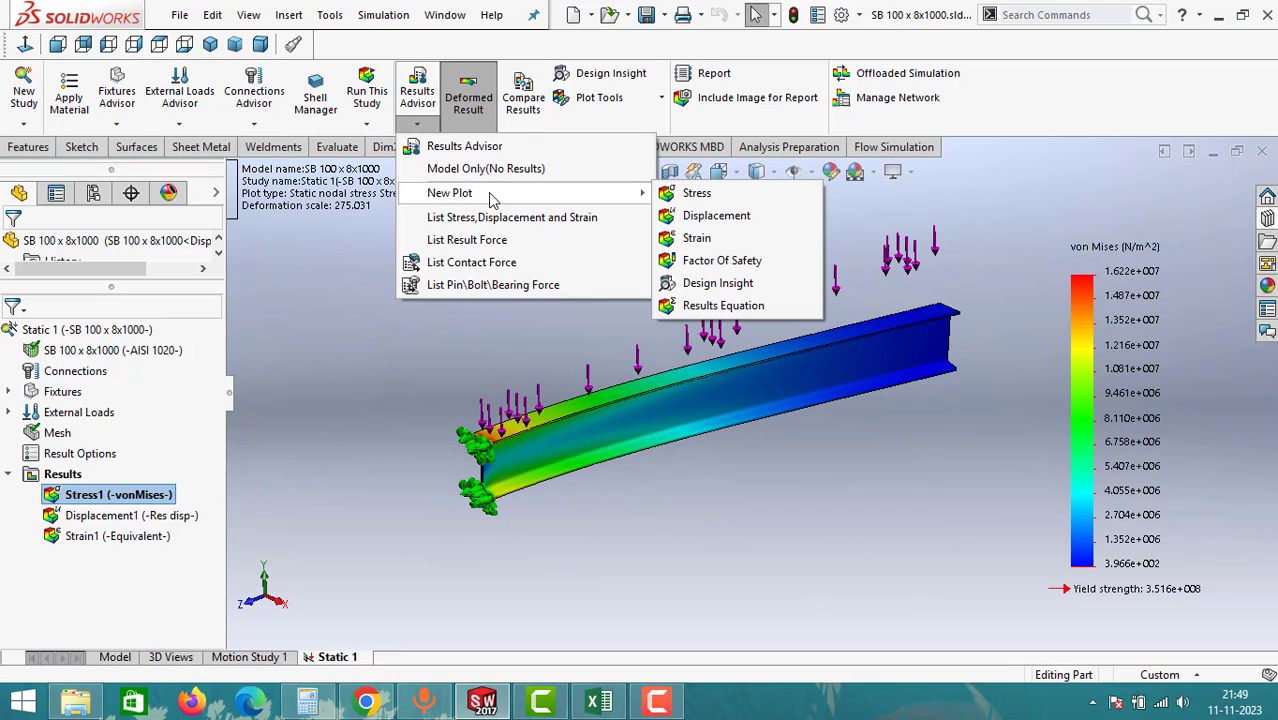
Add a Factor of Safety plot (minimum FOS 22), then redisplay the Stress1 plot
{"action": "left_click", "coordinate": [713, 263]}
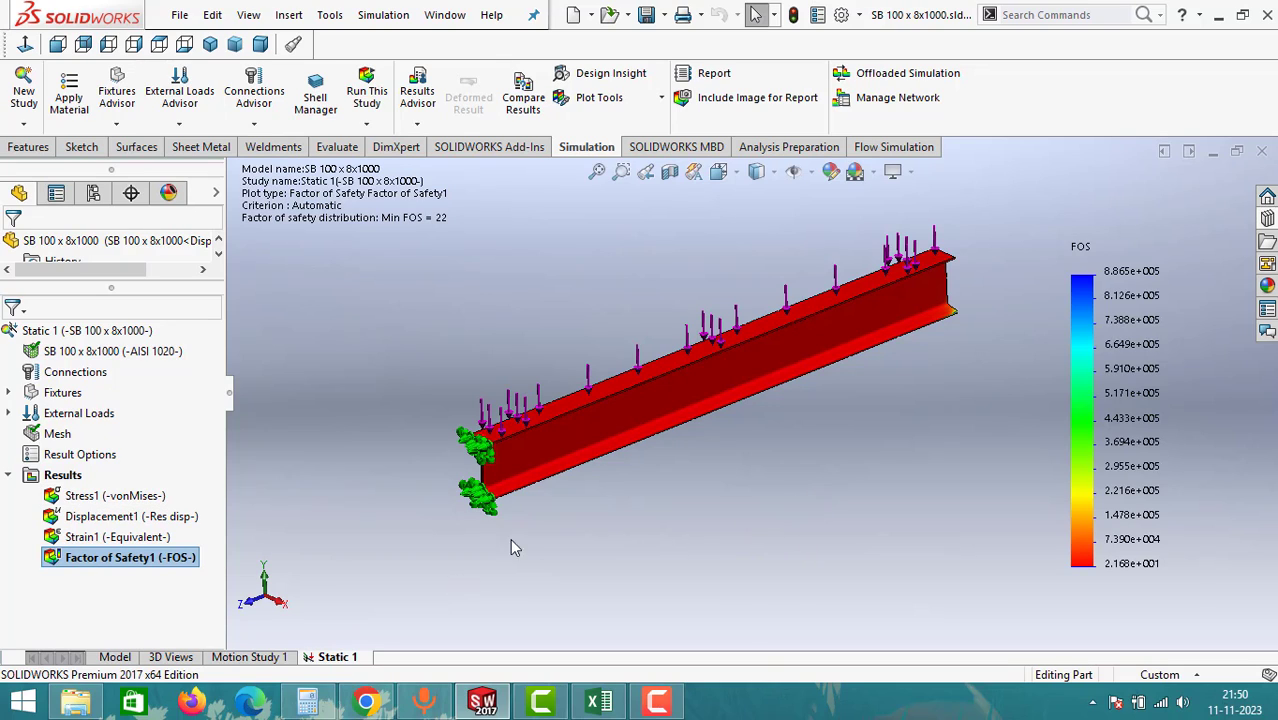
{"action": "double_click", "coordinate": [90, 497]}
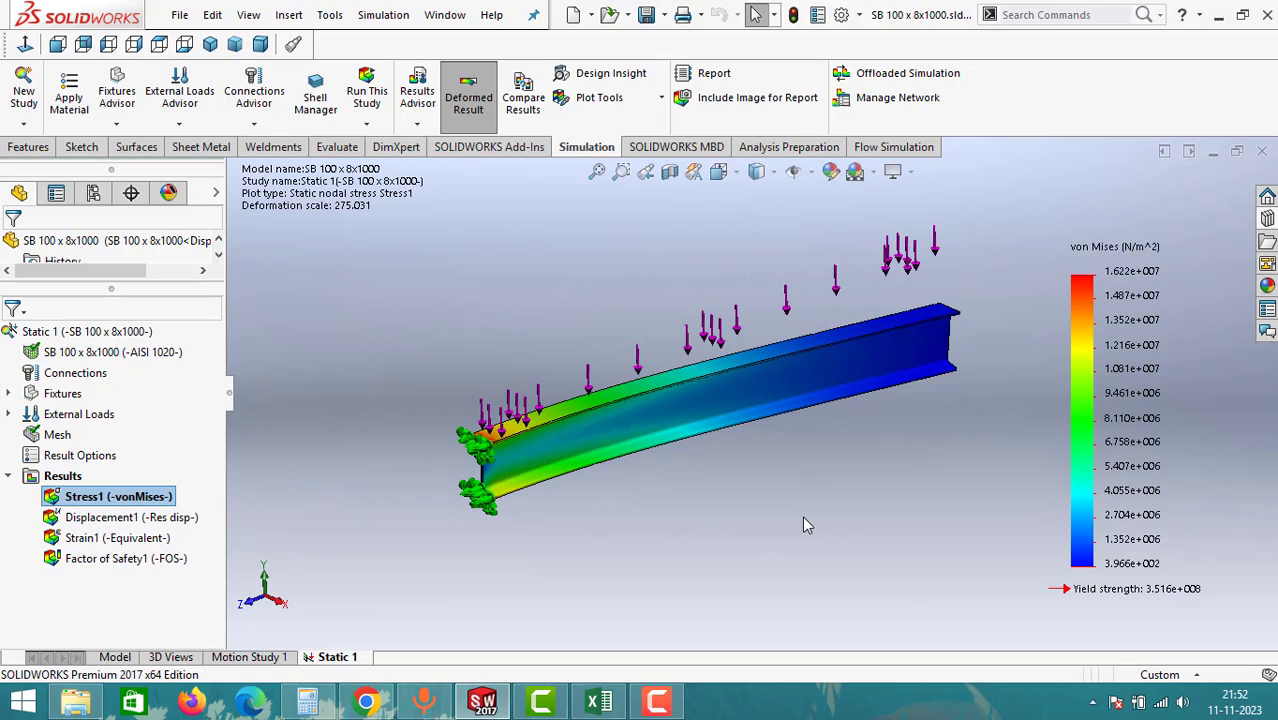
Flip between the Displacement1 and Stress1 plots, then show Factor of Safety1 with minimum FOS 22
{"action": "double_click", "coordinate": [140, 518]}
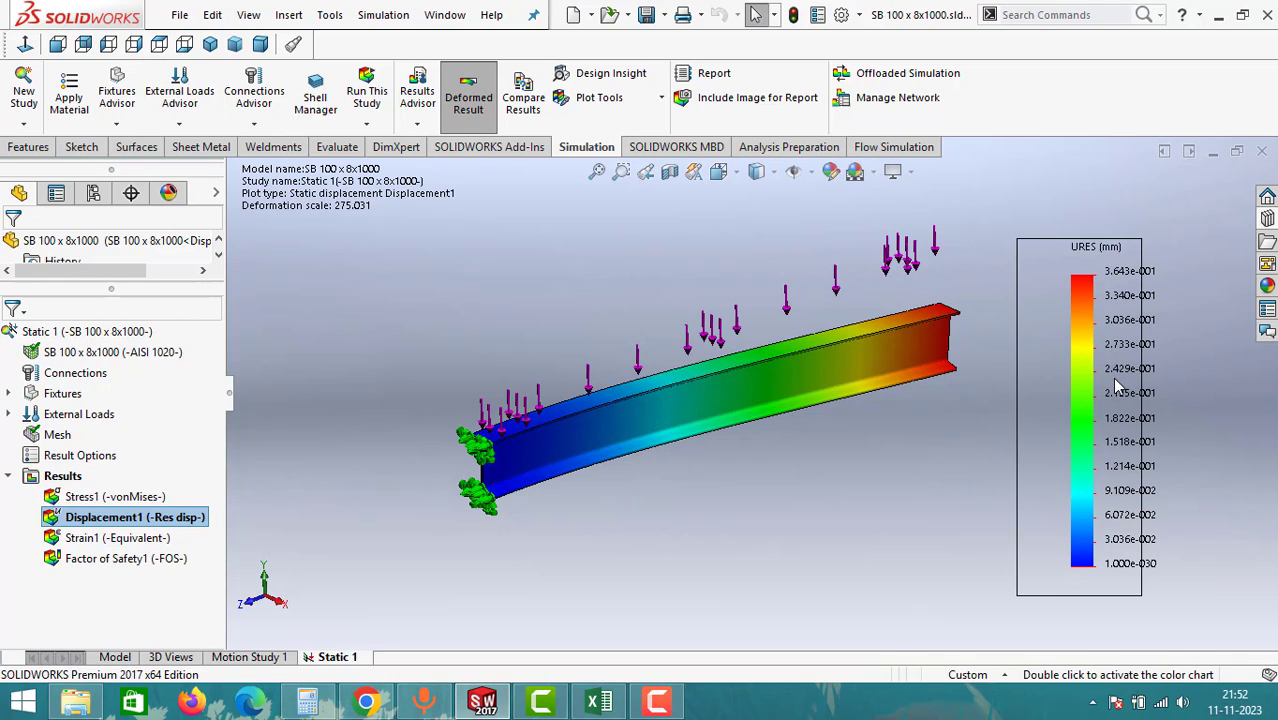
{"action": "double_click", "coordinate": [120, 518]}
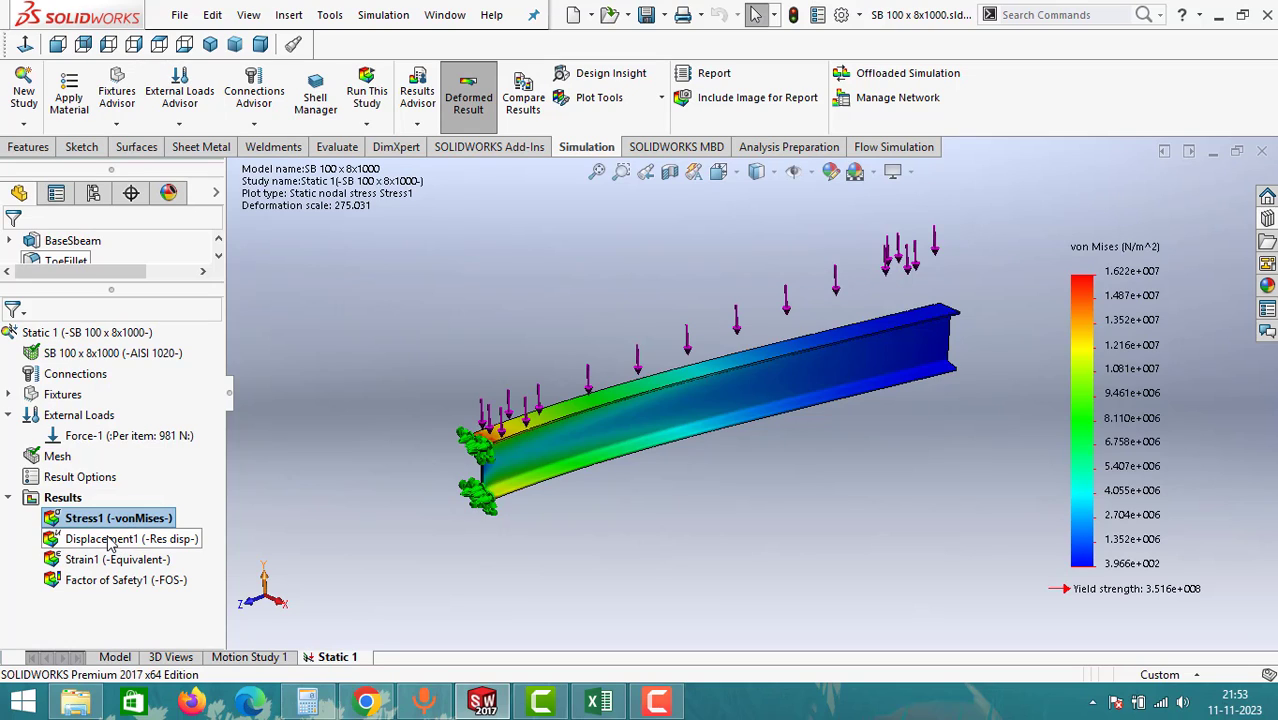
{"action": "double_click", "coordinate": [111, 540]}
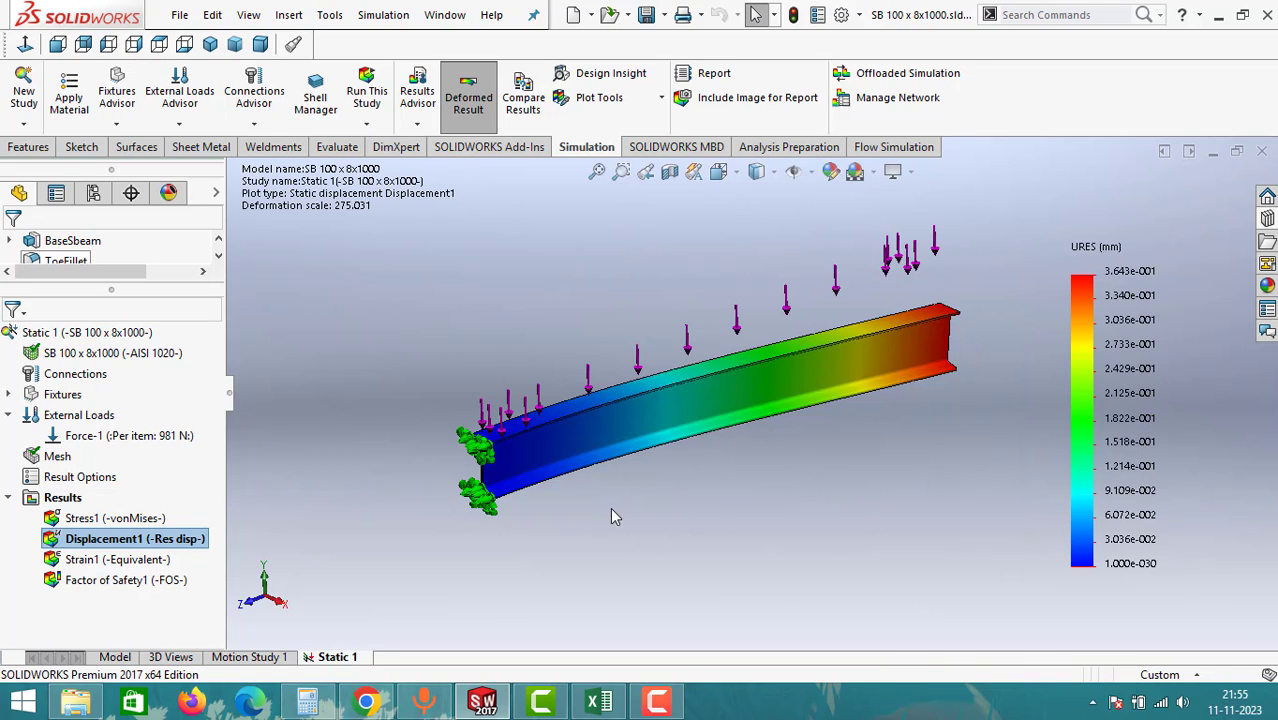
{"action": "double_click", "coordinate": [150, 585]}
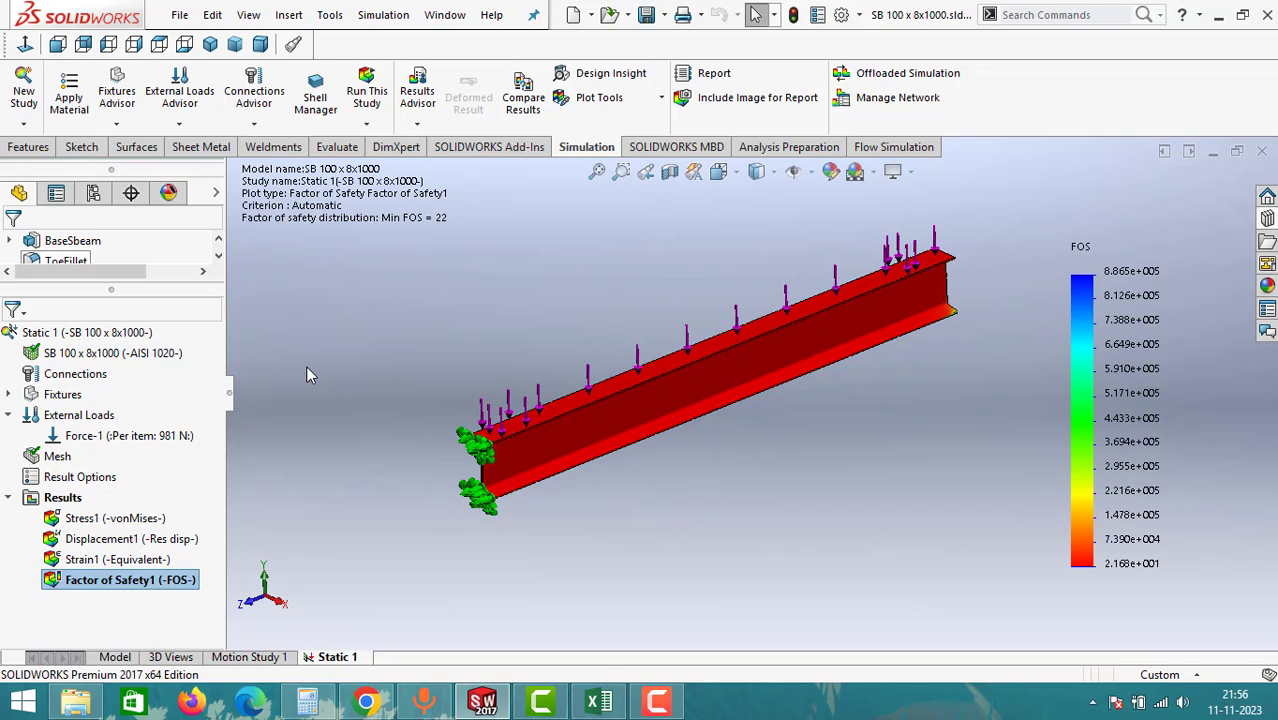
In Calculator, multiply 981 by 22 to get 21582
{"action": "left_click", "coordinate": [307, 703]}
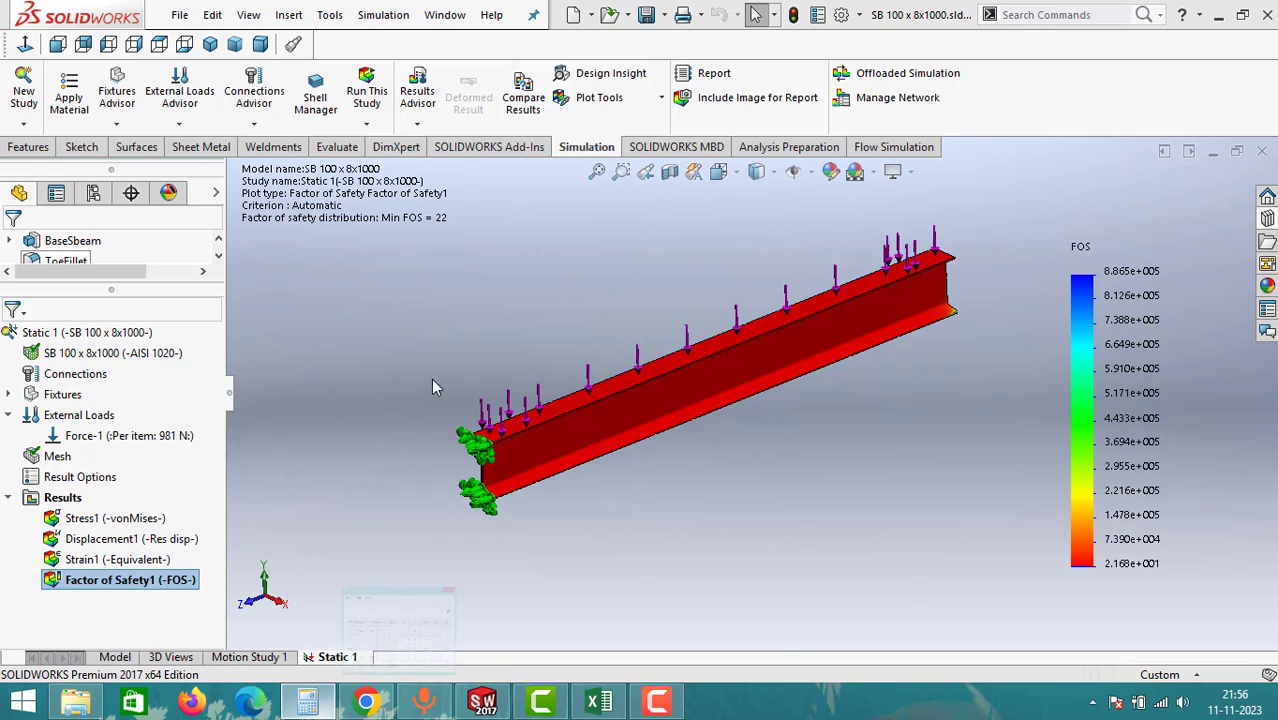
{"action": "type", "text": "98"}
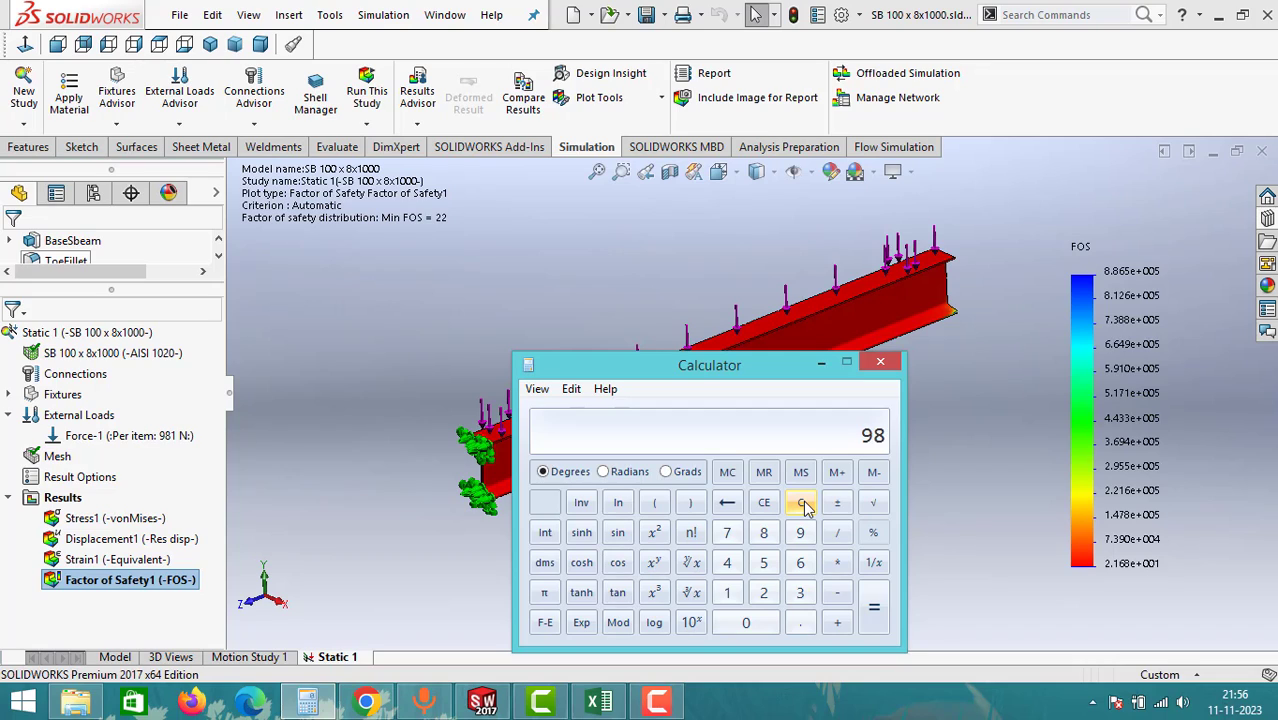
{"action": "type", "text": "1*22"}
{"action": "key", "text": "Return"}
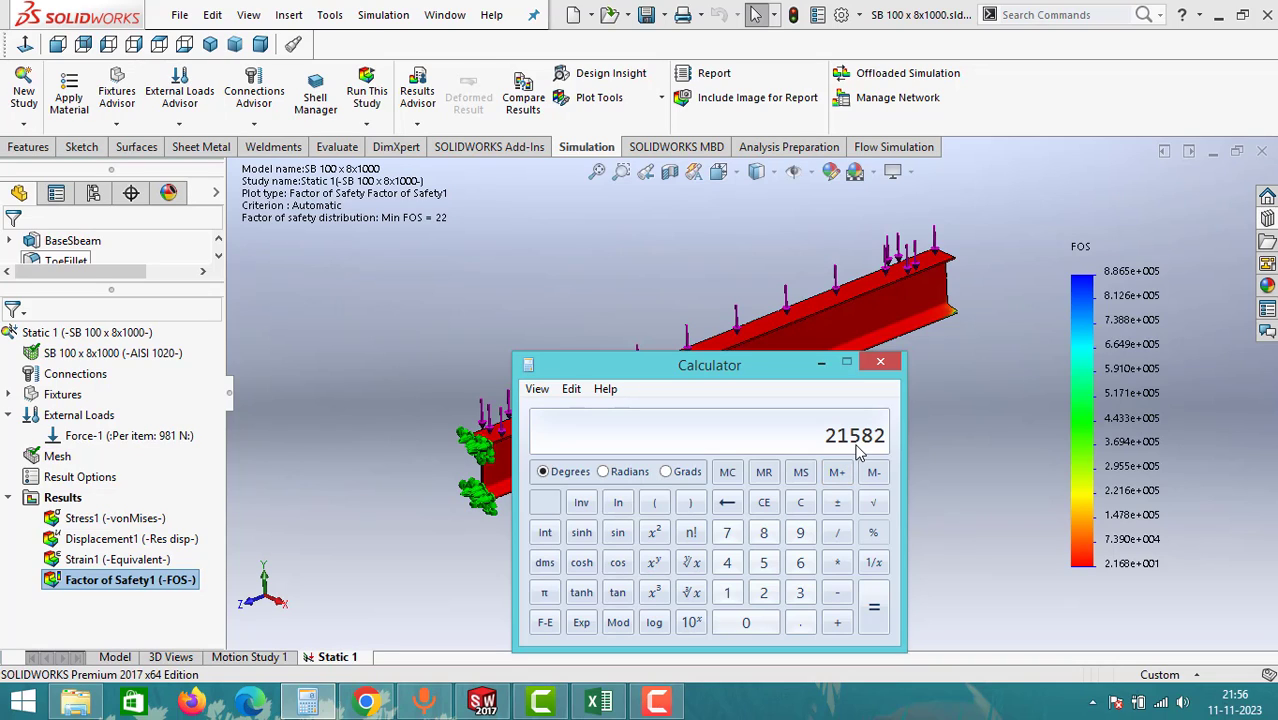
Divide 21582 by 9.81 to get 2200, then minimize the Calculator
{"action": "type", "text": "/9."}
{"action": "left_click", "coordinate": [764, 534]}
{"action": "left_click", "coordinate": [727, 593]}
{"action": "left_click", "coordinate": [873, 606]}
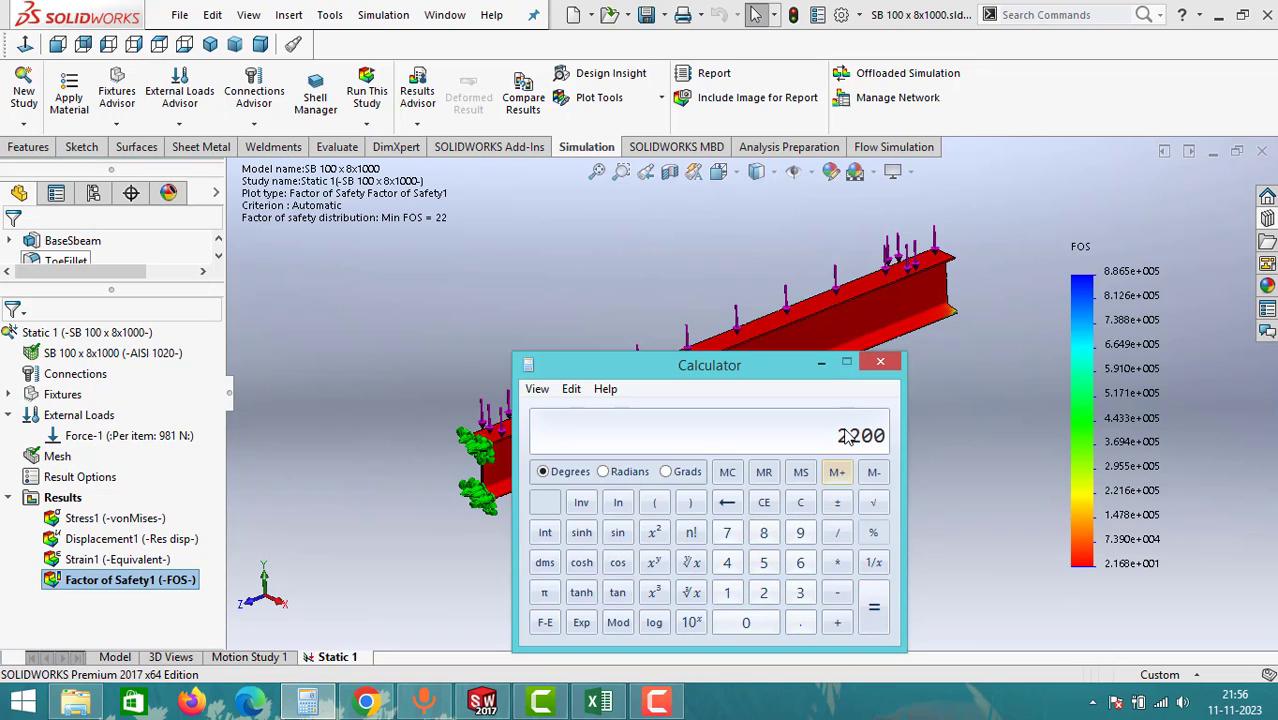
{"action": "left_click", "coordinate": [819, 363]}
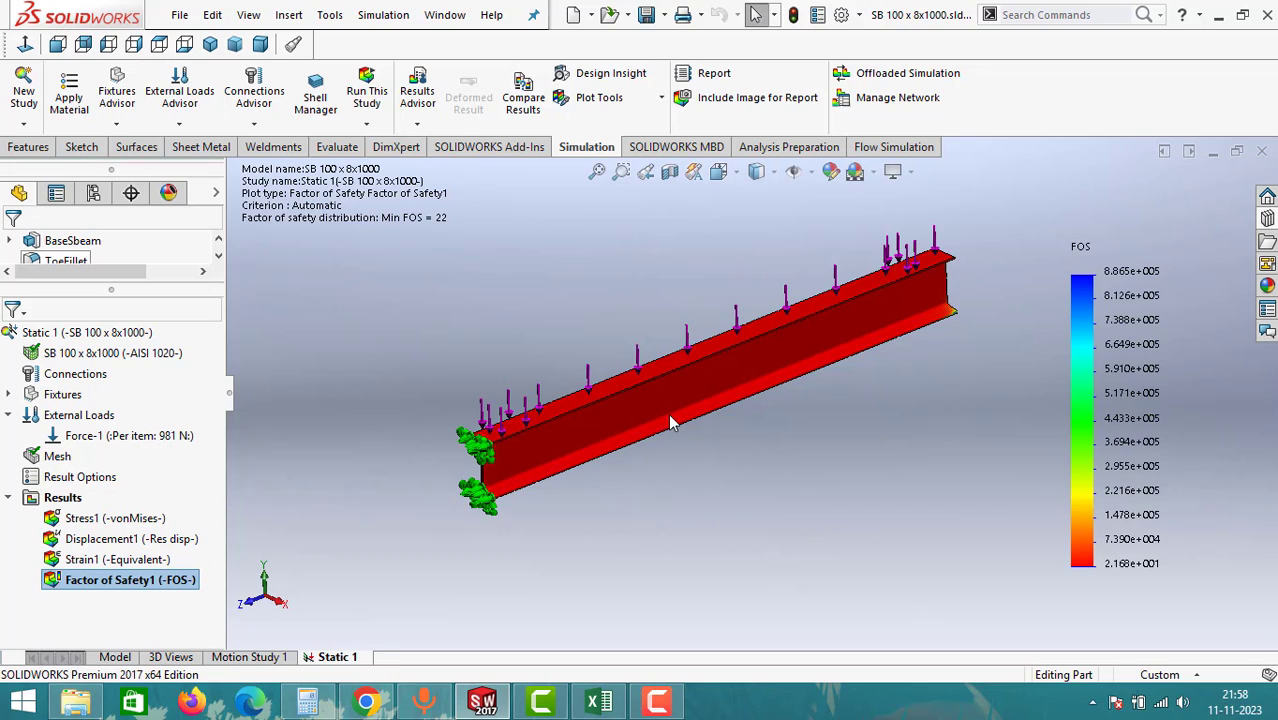
Open the Static 1 report options and include the Appendix section without comments
{"action": "left_click", "coordinate": [714, 76]}
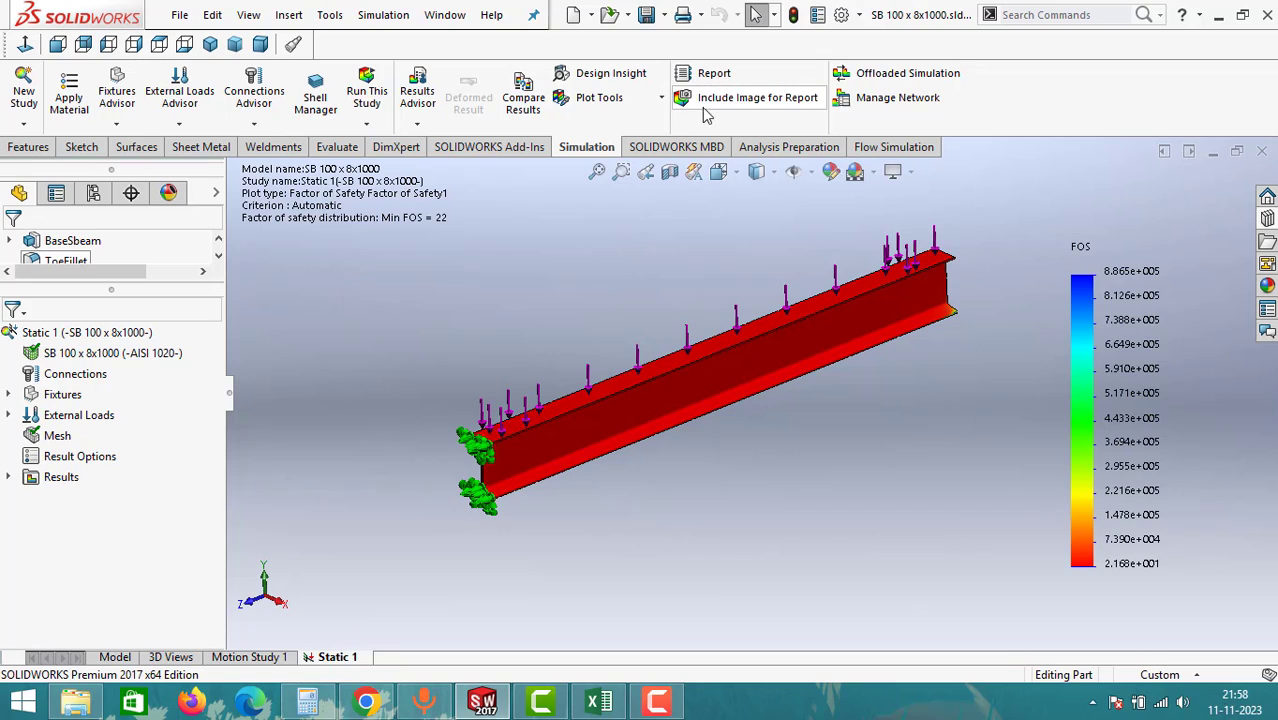
{"action": "left_click", "coordinate": [716, 79]}
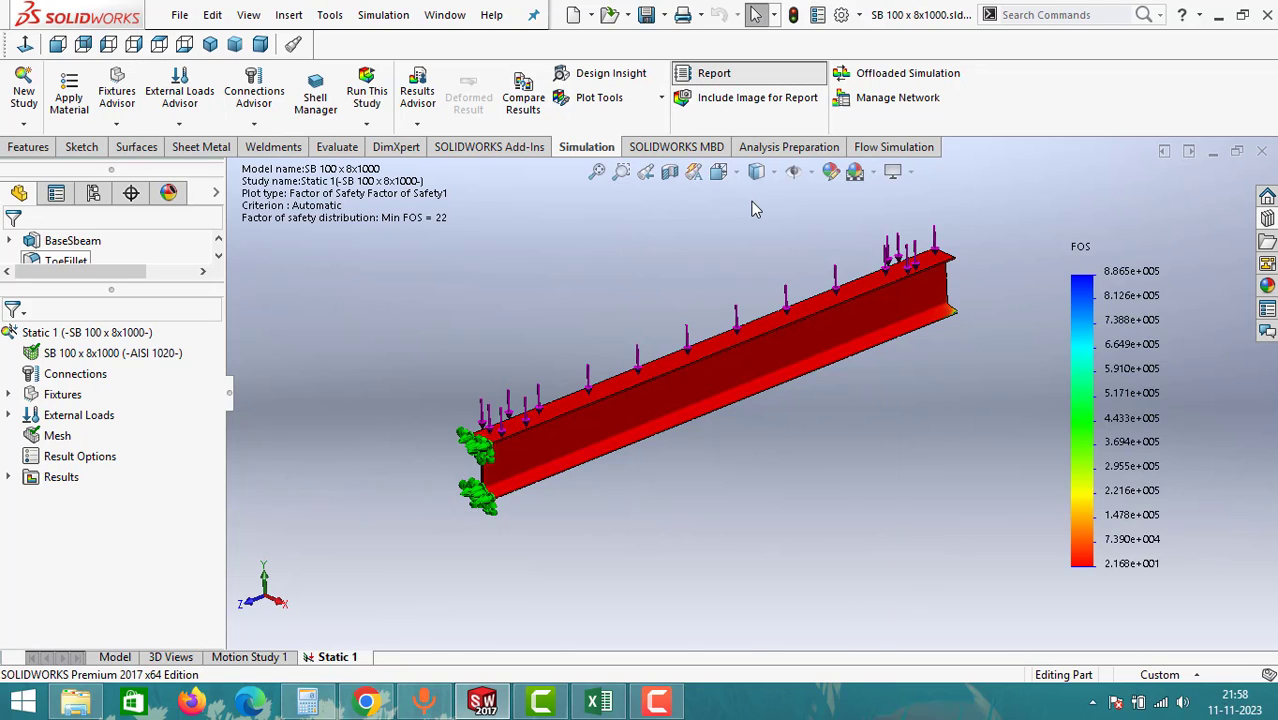
{"action": "scroll", "coordinate": [569, 190], "scroll_direction": "down", "scroll_amount": 2}
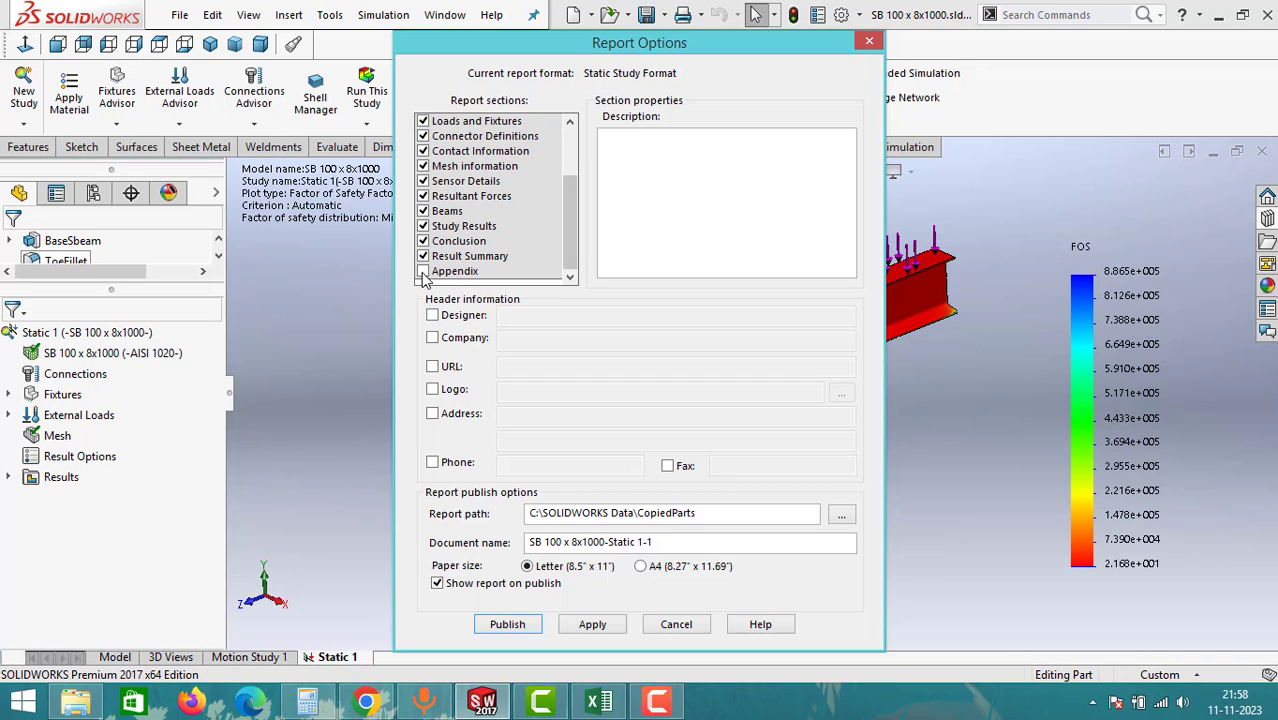
{"action": "left_click", "coordinate": [423, 273]}
{"action": "scroll", "coordinate": [564, 207], "scroll_direction": "up", "scroll_amount": 2}
{"action": "scroll", "coordinate": [564, 207], "scroll_direction": "down", "scroll_amount": 2}
{"action": "left_click", "coordinate": [607, 158]}
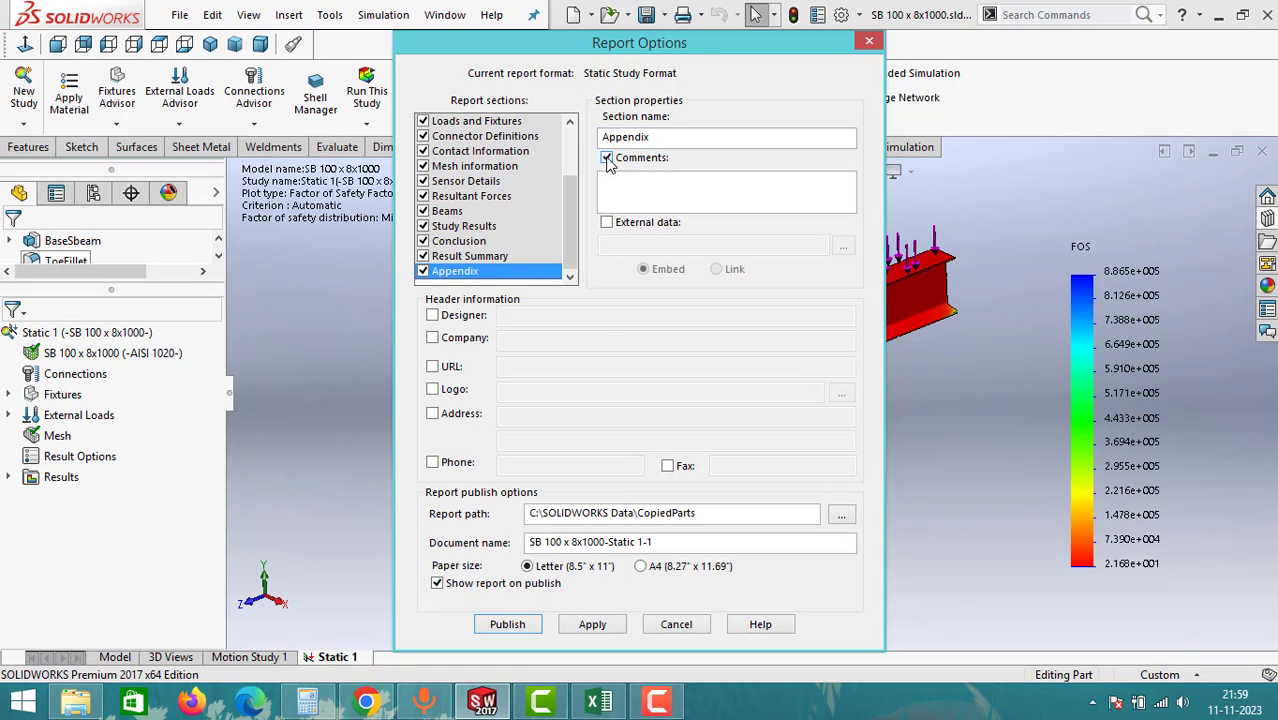
{"action": "left_click", "coordinate": [607, 159]}
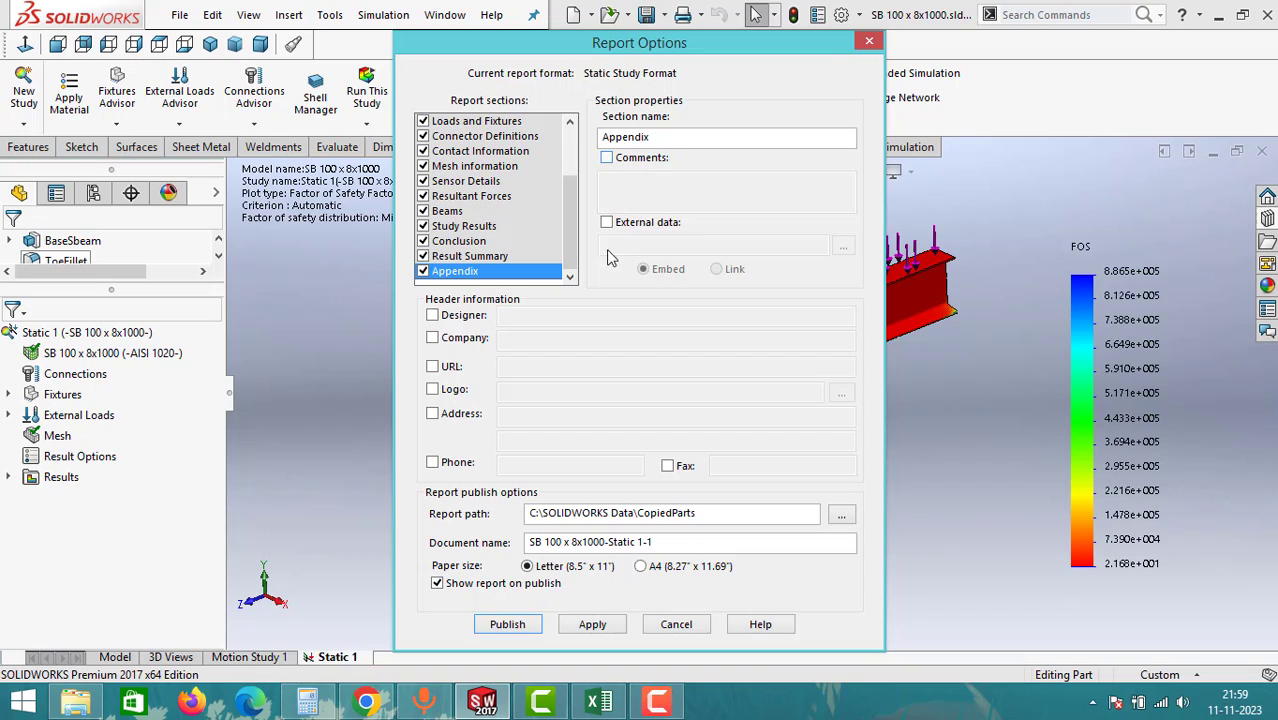
Leave designer, company, URL, logo, address and phone unchecked so the header has no details
{"action": "left_click", "coordinate": [433, 316]}
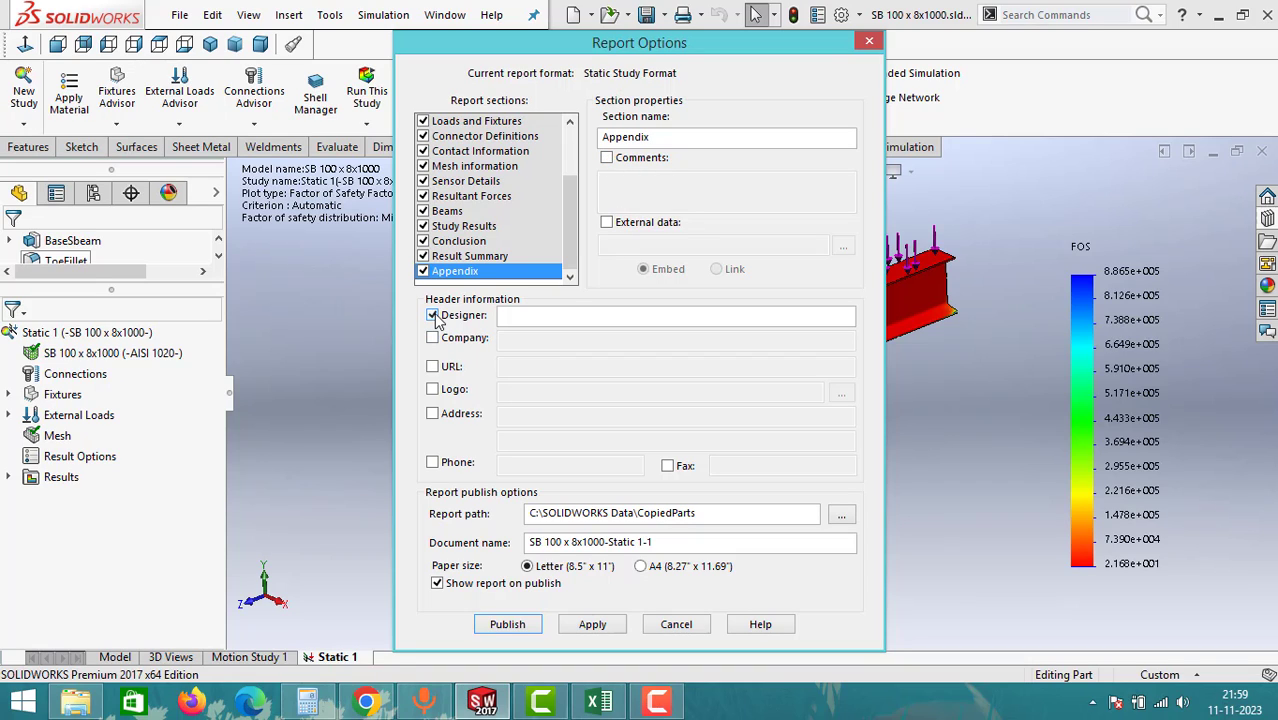
{"action": "left_click", "coordinate": [433, 339]}
{"action": "left_click", "coordinate": [432, 367]}
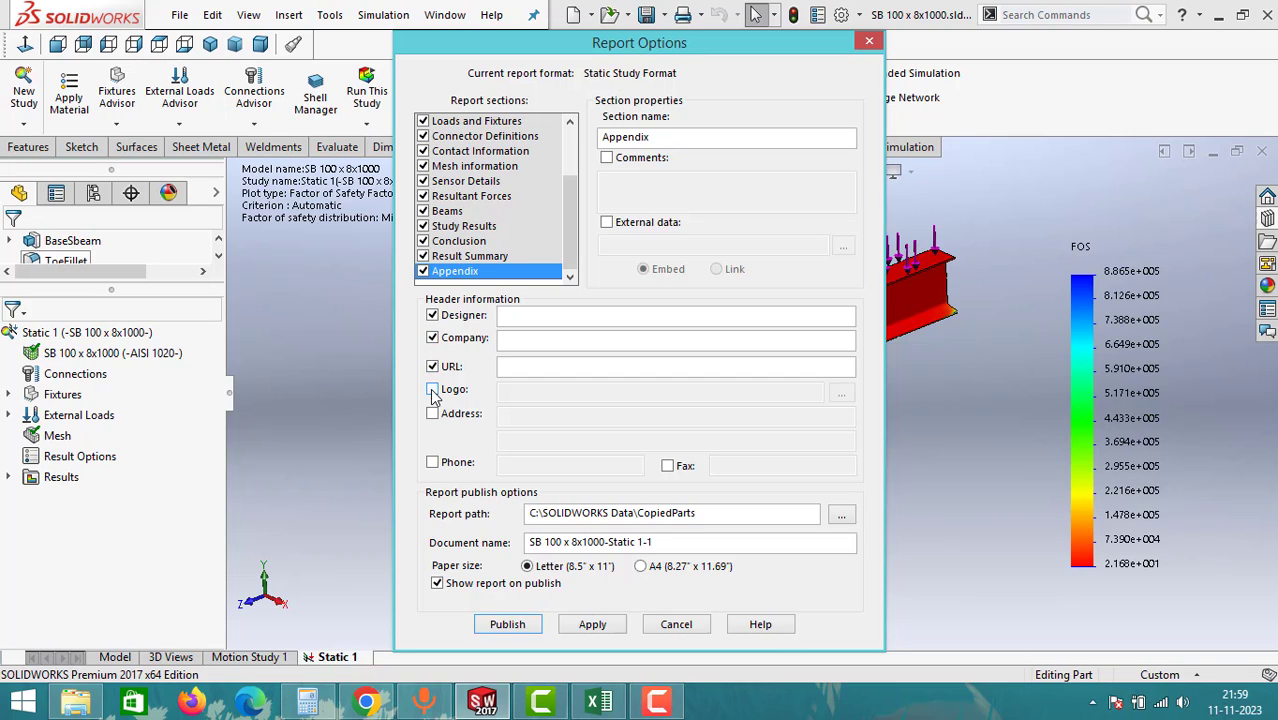
{"action": "left_click", "coordinate": [432, 389]}
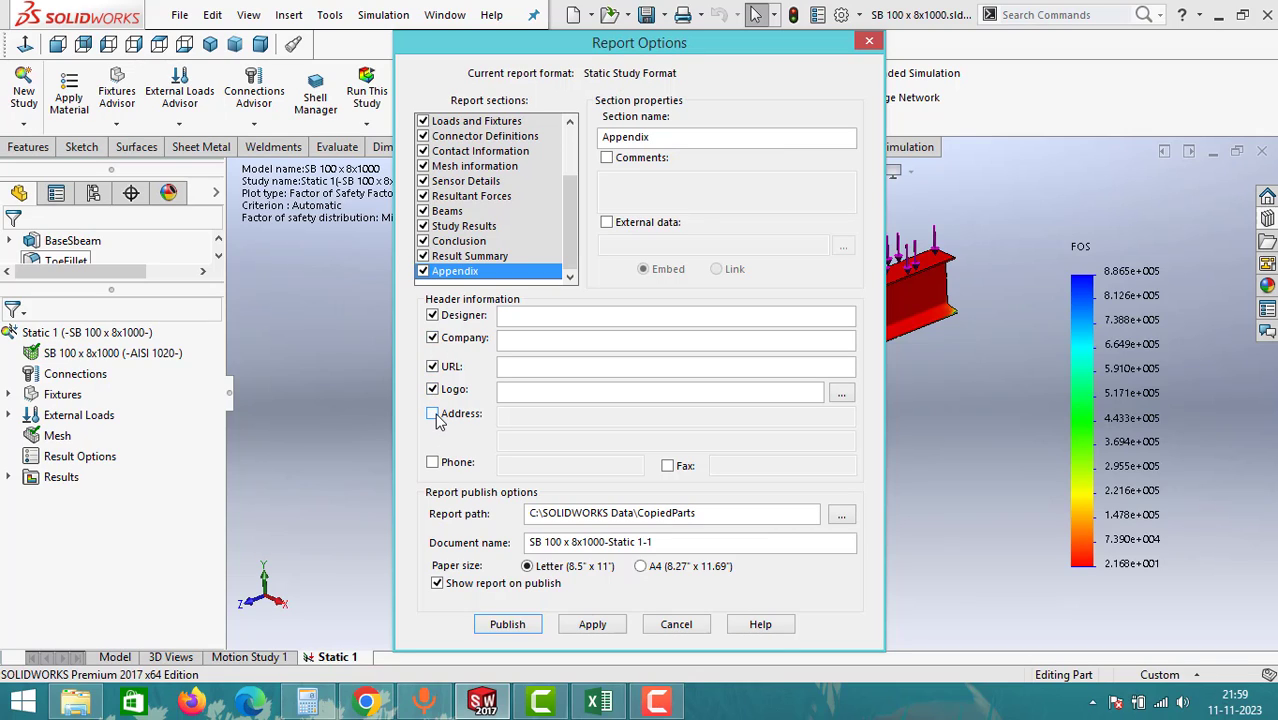
{"action": "left_click", "coordinate": [432, 414]}
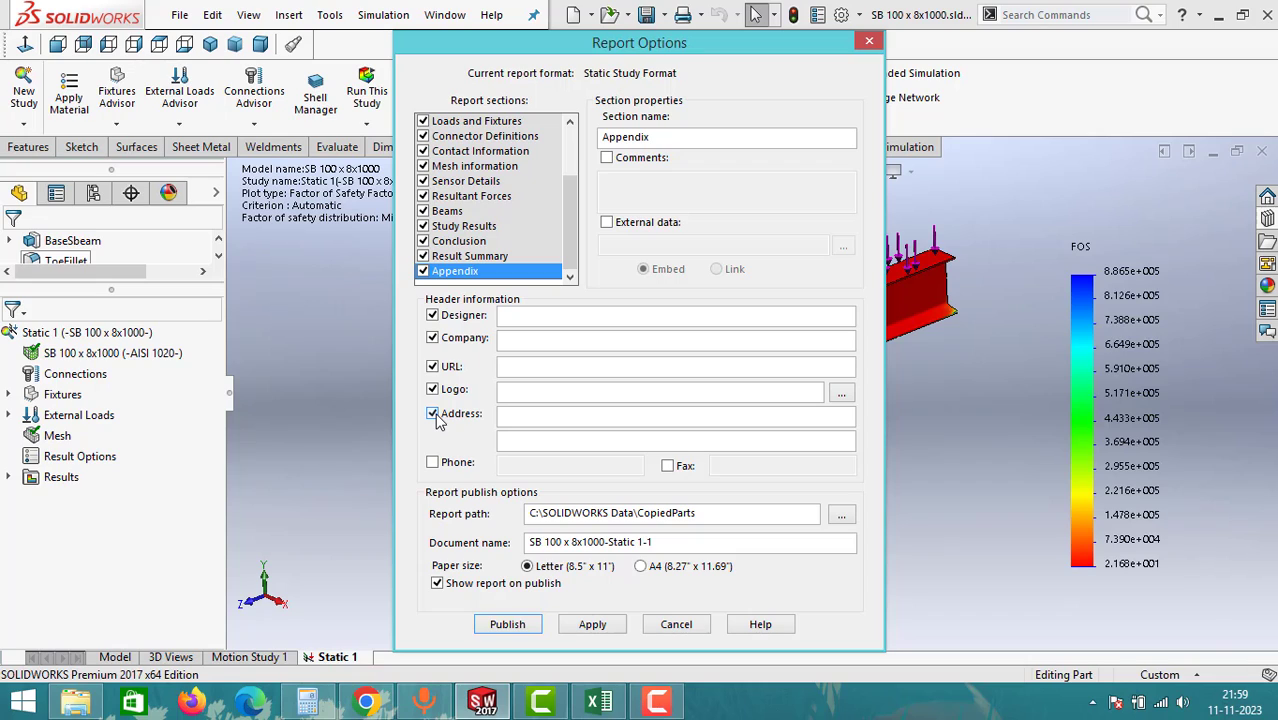
{"action": "left_click", "coordinate": [432, 462]}
{"action": "left_click", "coordinate": [667, 466]}
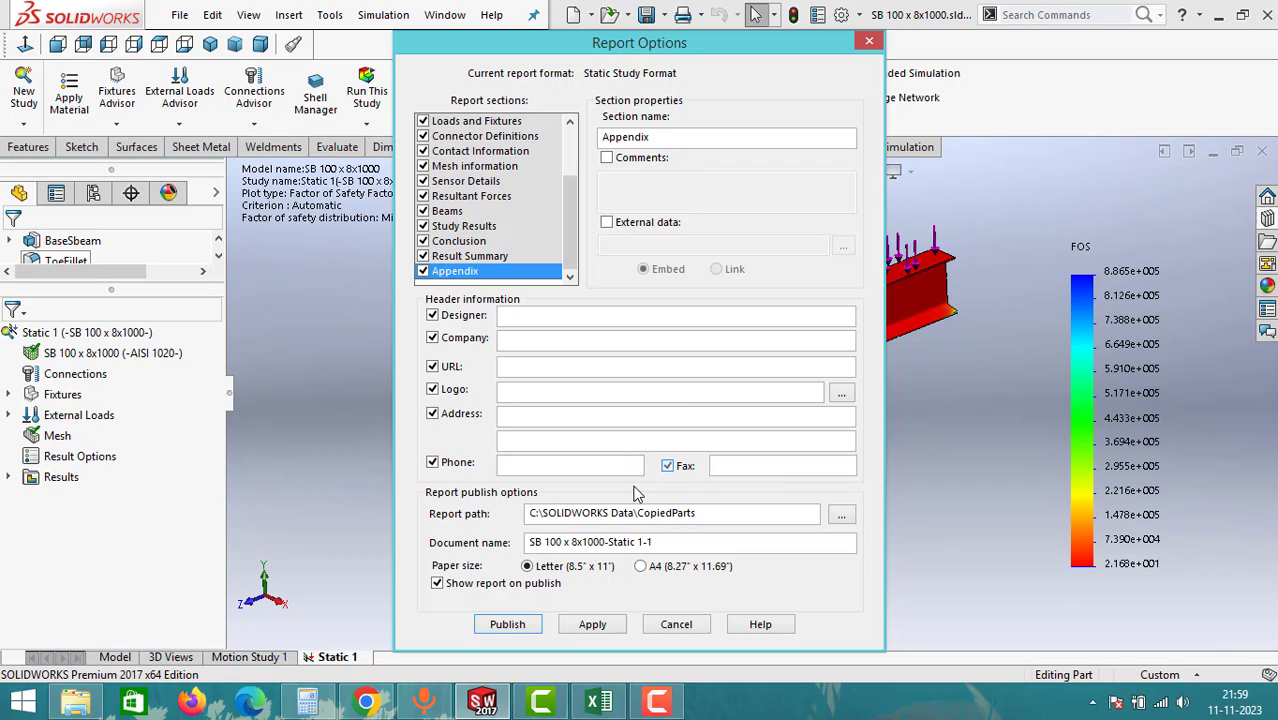
{"action": "left_click", "coordinate": [432, 462]}
{"action": "left_click", "coordinate": [432, 413]}
{"action": "left_click", "coordinate": [432, 389]}
{"action": "left_click", "coordinate": [432, 366]}
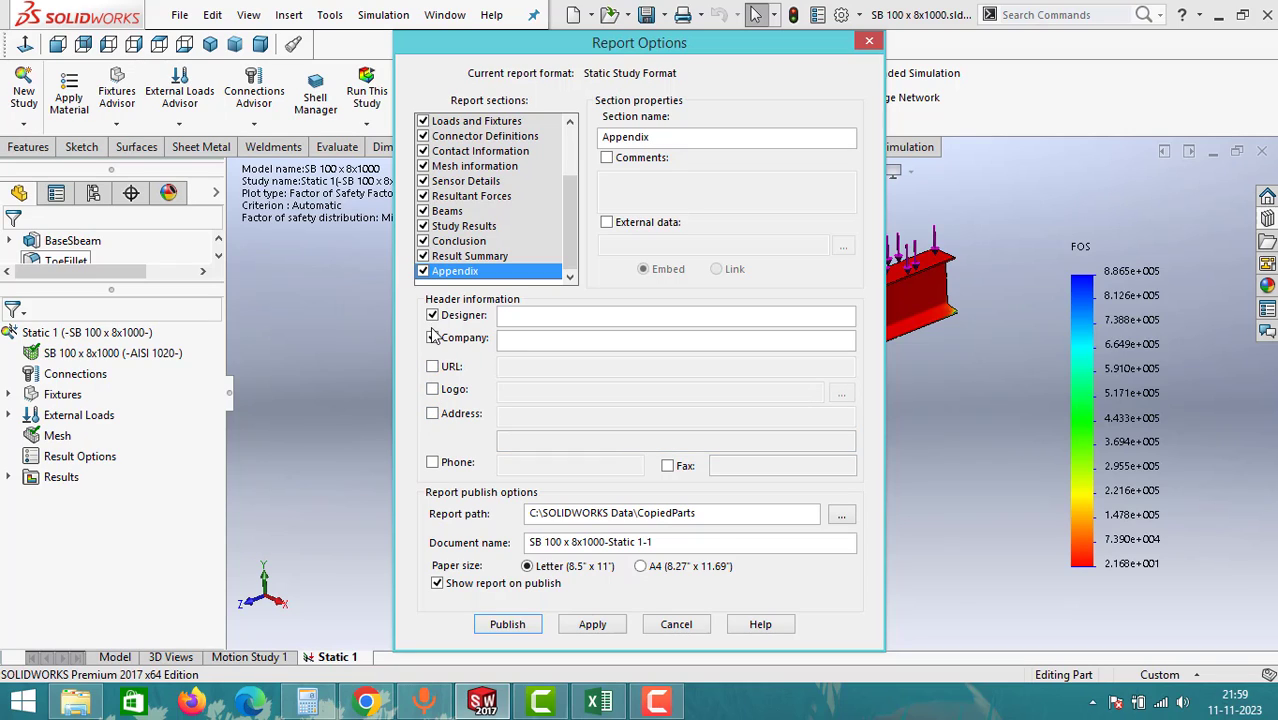
{"action": "left_click", "coordinate": [432, 338]}
{"action": "left_click", "coordinate": [432, 315]}
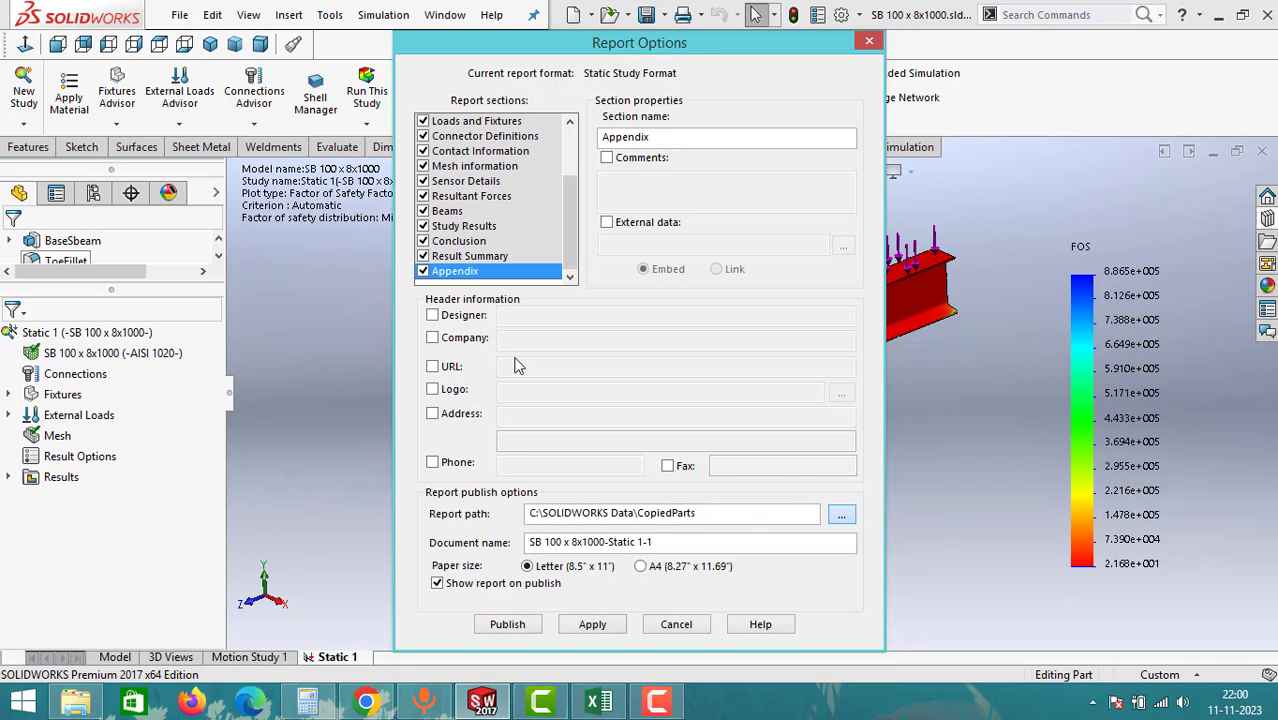
Publish the report under the document name SB 100 x 8x1000-Static 1-1
{"action": "key", "text": "Return"}
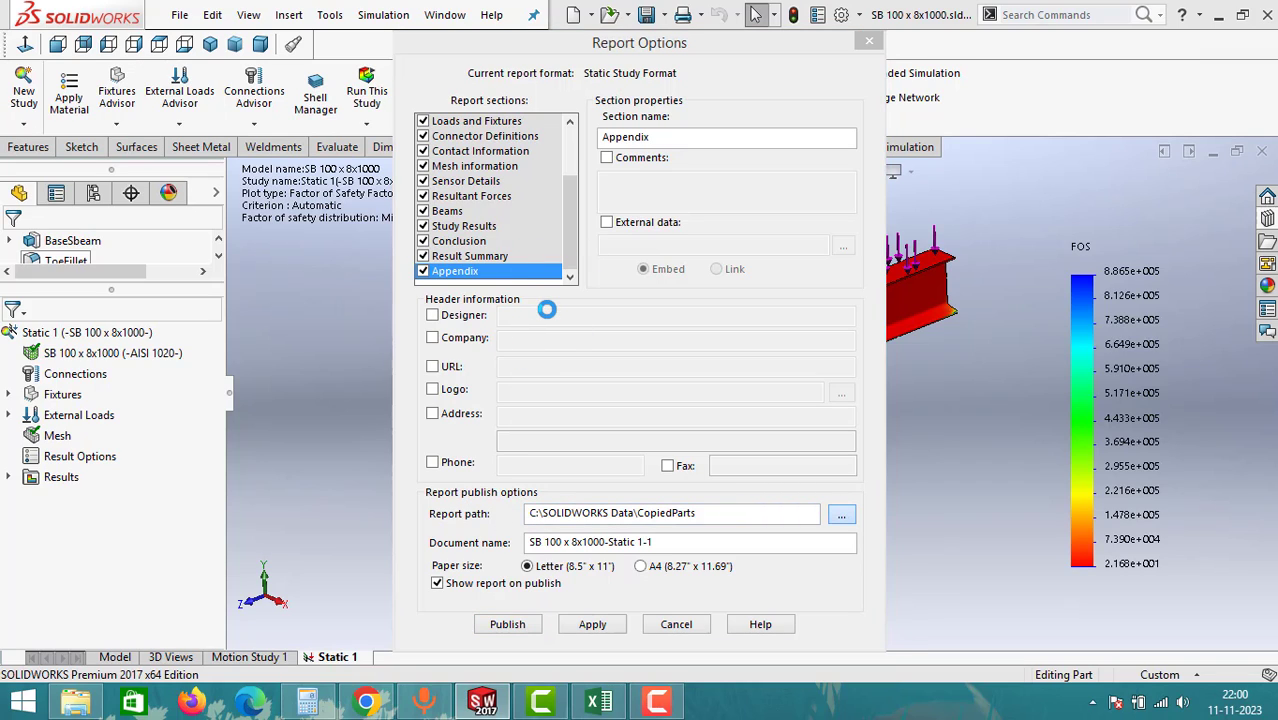
{"action": "left_click", "coordinate": [688, 542]}
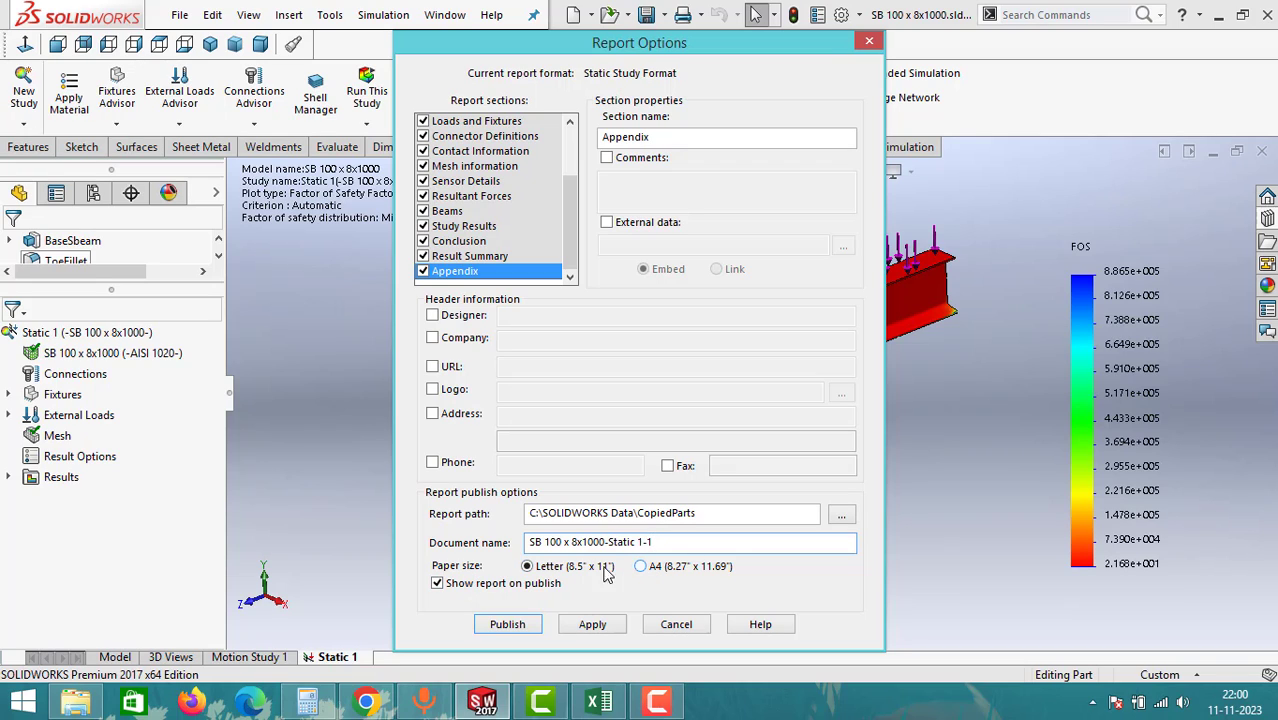
{"action": "left_click", "coordinate": [514, 628]}
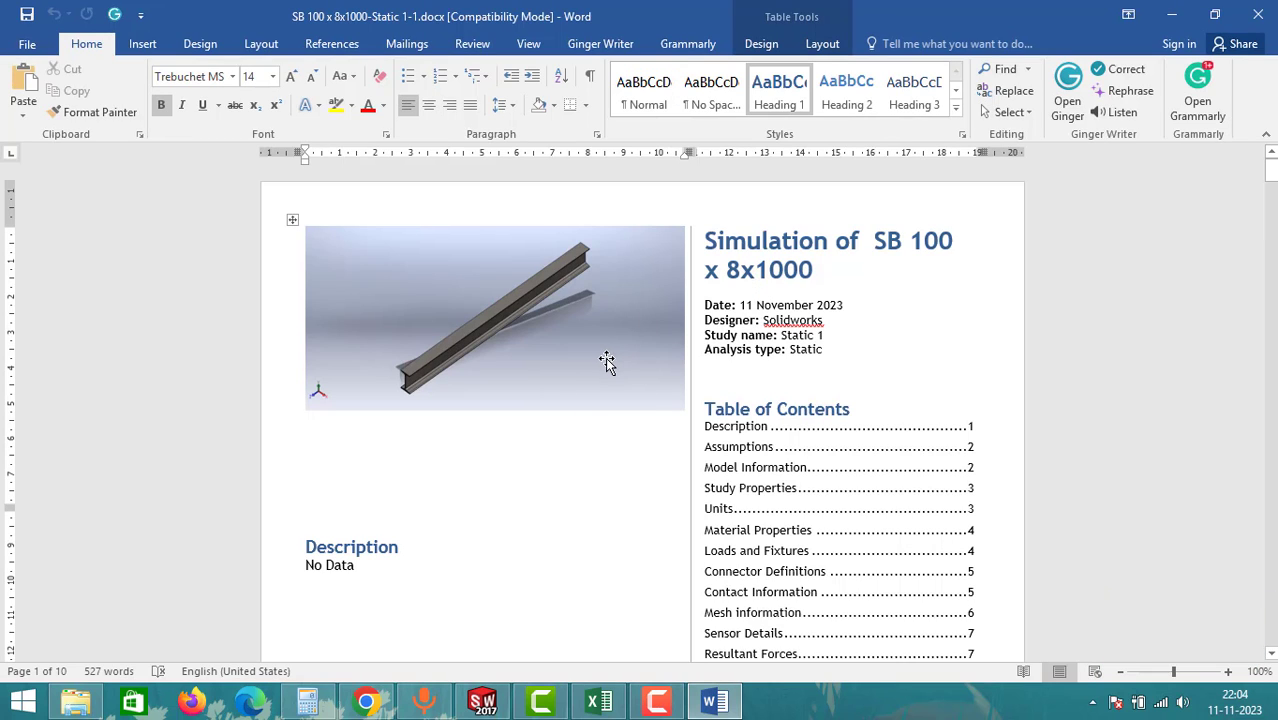
Review the Word report's title page details and the Model Information heading
{"action": "left_click", "coordinate": [848, 275]}
{"action": "triple_click", "coordinate": [848, 275]}
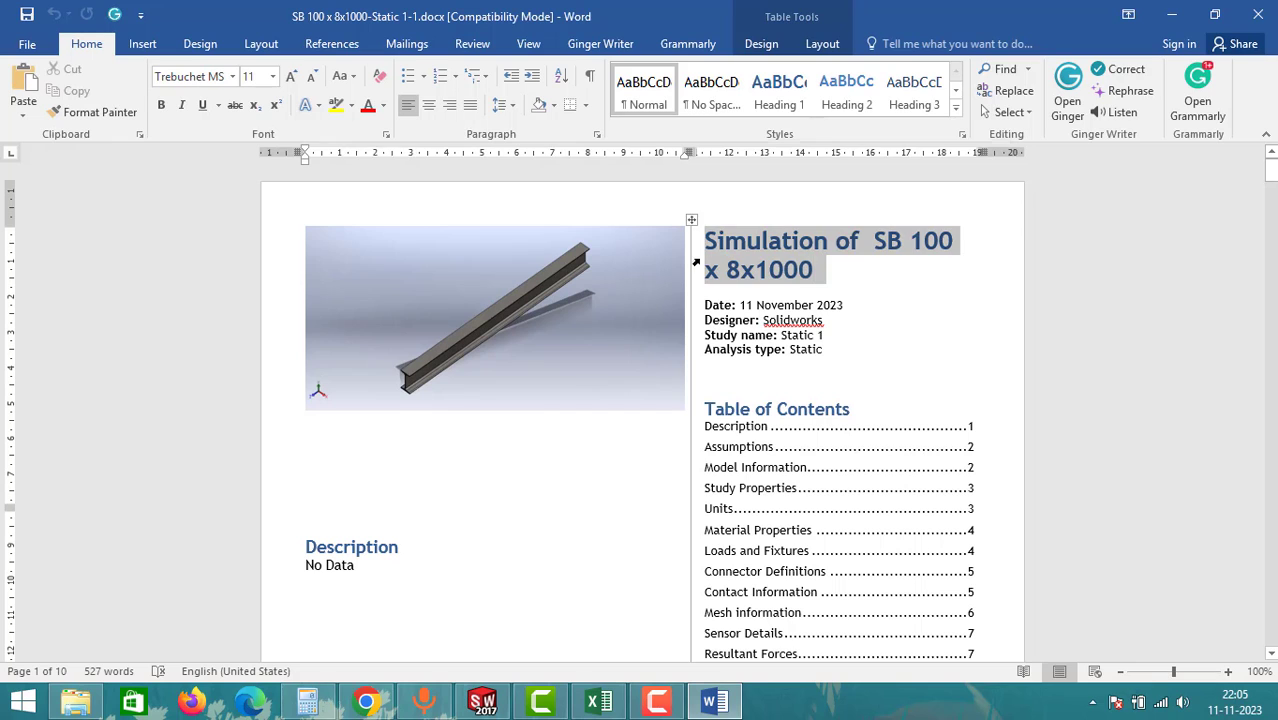
{"action": "double_click", "coordinate": [696, 328]}
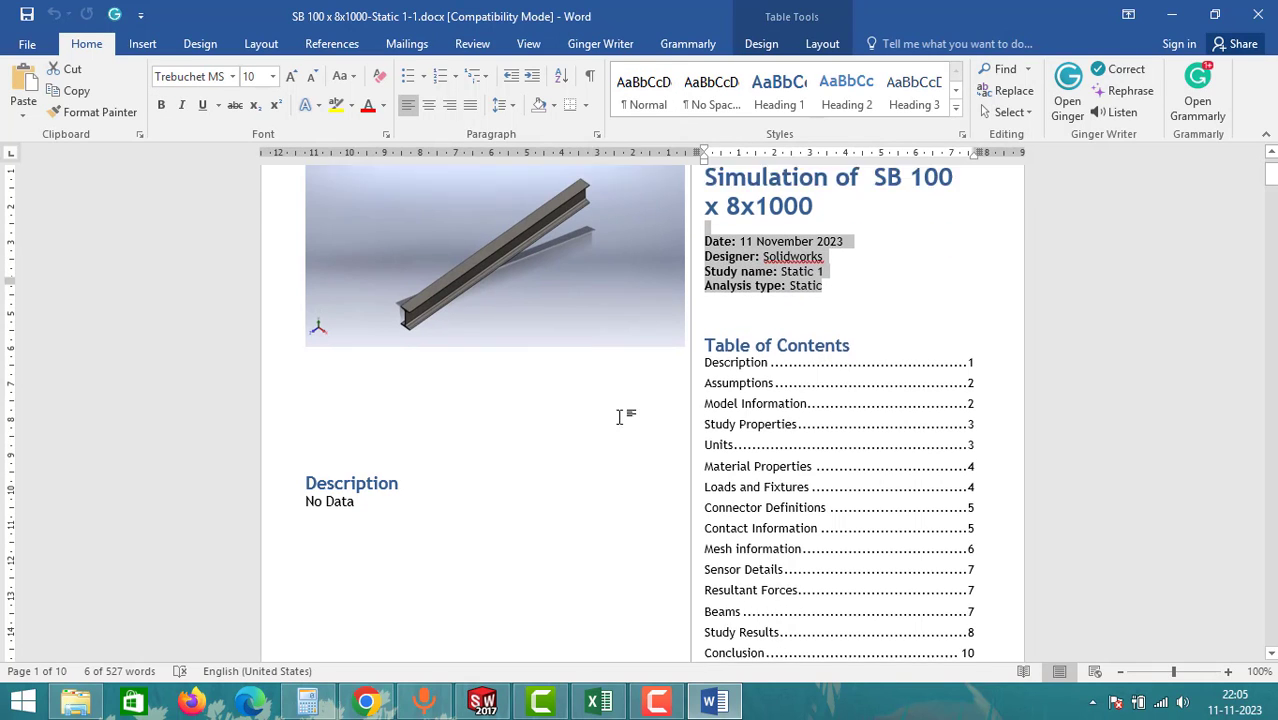
{"action": "scroll", "coordinate": [645, 374], "scroll_direction": "down", "scroll_amount": 1}
{"action": "left_click", "coordinate": [645, 374]}
{"action": "scroll", "coordinate": [624, 362], "scroll_direction": "down", "scroll_amount": 7}
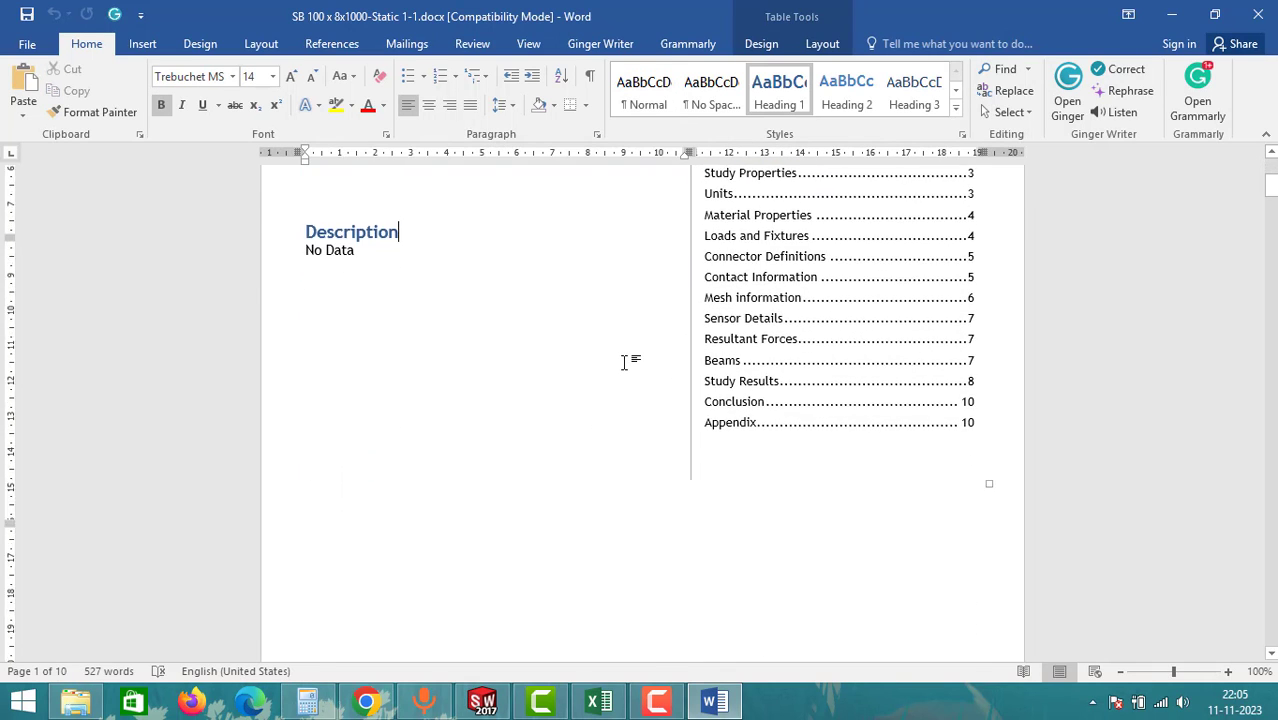
{"action": "left_click_drag", "start_coordinate": [488, 353], "coordinate": [294, 357]}
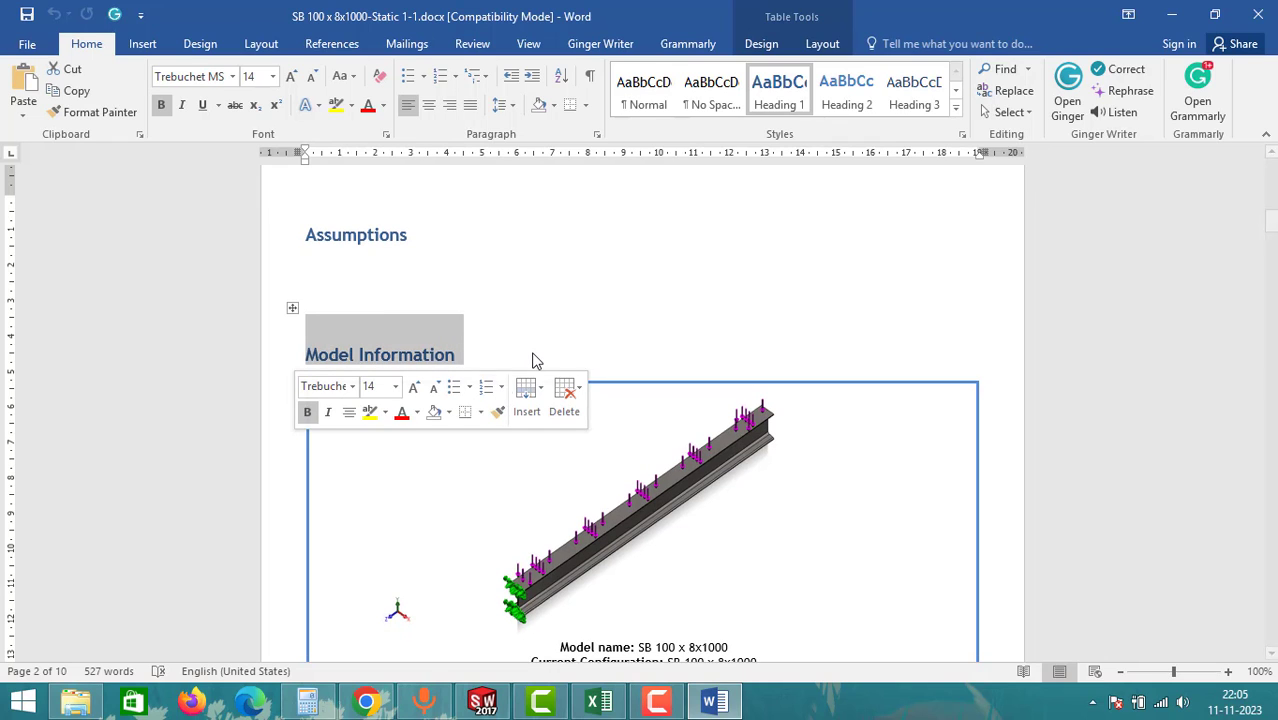
{"action": "left_click", "coordinate": [507, 349]}
Read the Study Properties section and scroll on through the report to the reaction results
{"action": "scroll", "coordinate": [661, 288], "scroll_direction": "down", "scroll_amount": 5}
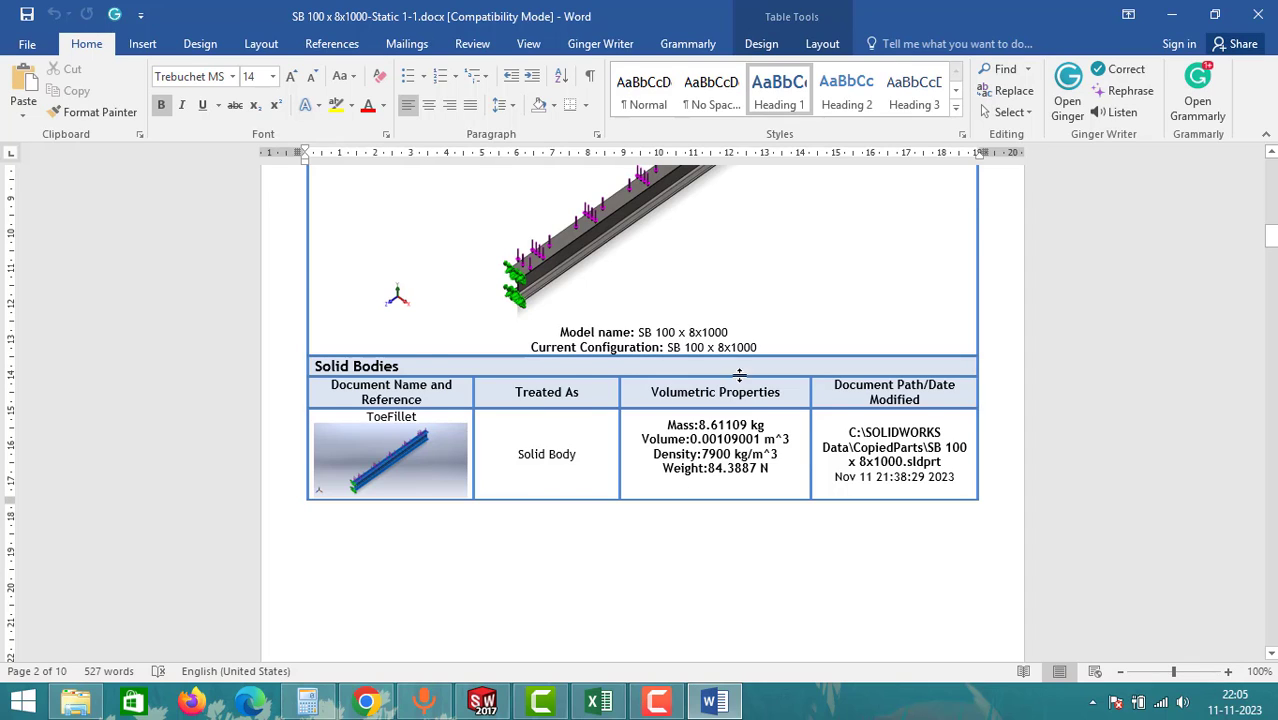
{"action": "scroll", "coordinate": [712, 437], "scroll_direction": "down", "scroll_amount": 10}
{"action": "left_click_drag", "start_coordinate": [460, 208], "coordinate": [303, 205]}
{"action": "left_click", "coordinate": [407, 247]}
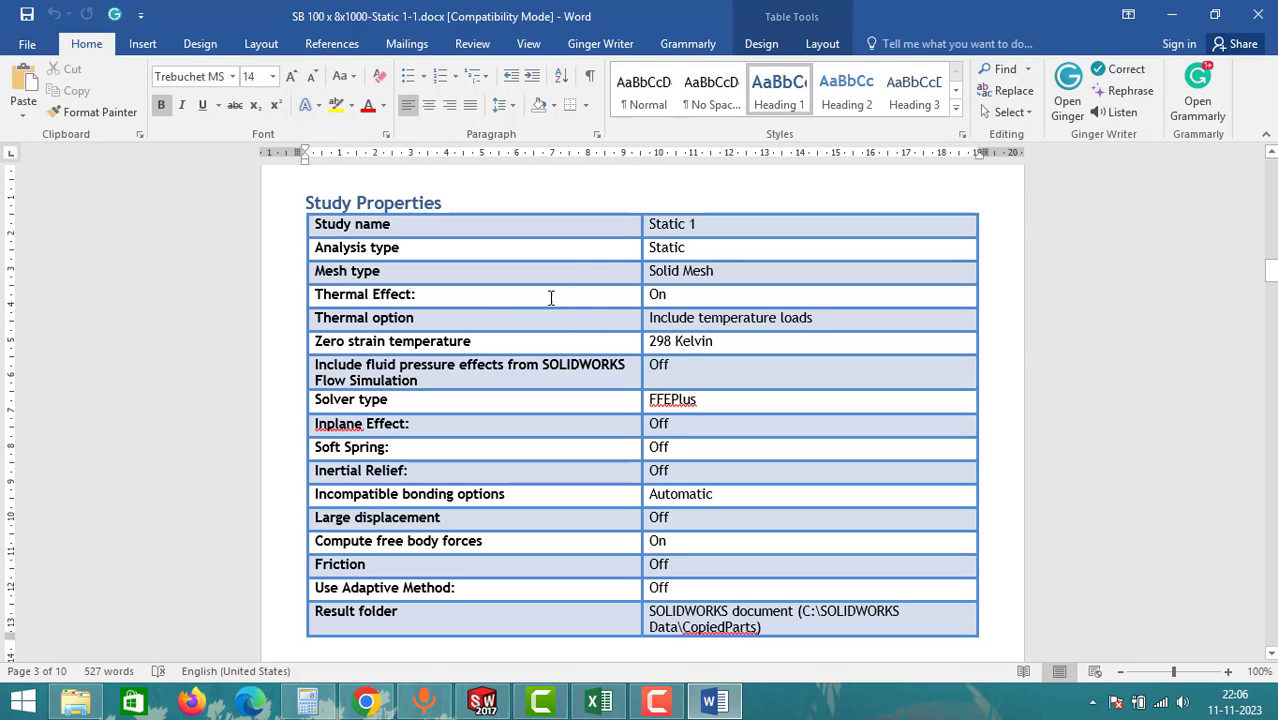
{"action": "scroll", "coordinate": [552, 290], "scroll_direction": "down", "scroll_amount": 2}
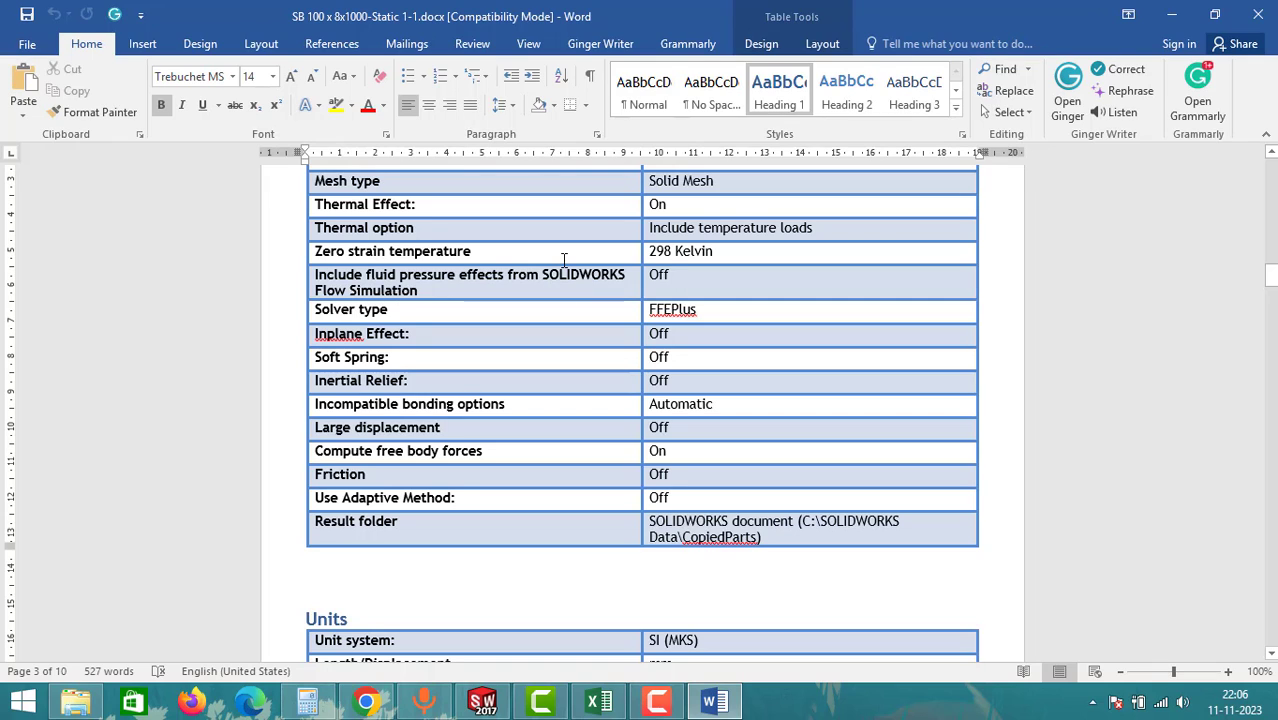
{"action": "scroll", "coordinate": [530, 334], "scroll_direction": "up", "scroll_amount": 3}
{"action": "scroll", "coordinate": [530, 334], "scroll_direction": "down", "scroll_amount": 8}
{"action": "scroll", "coordinate": [576, 288], "scroll_direction": "down", "scroll_amount": 3}
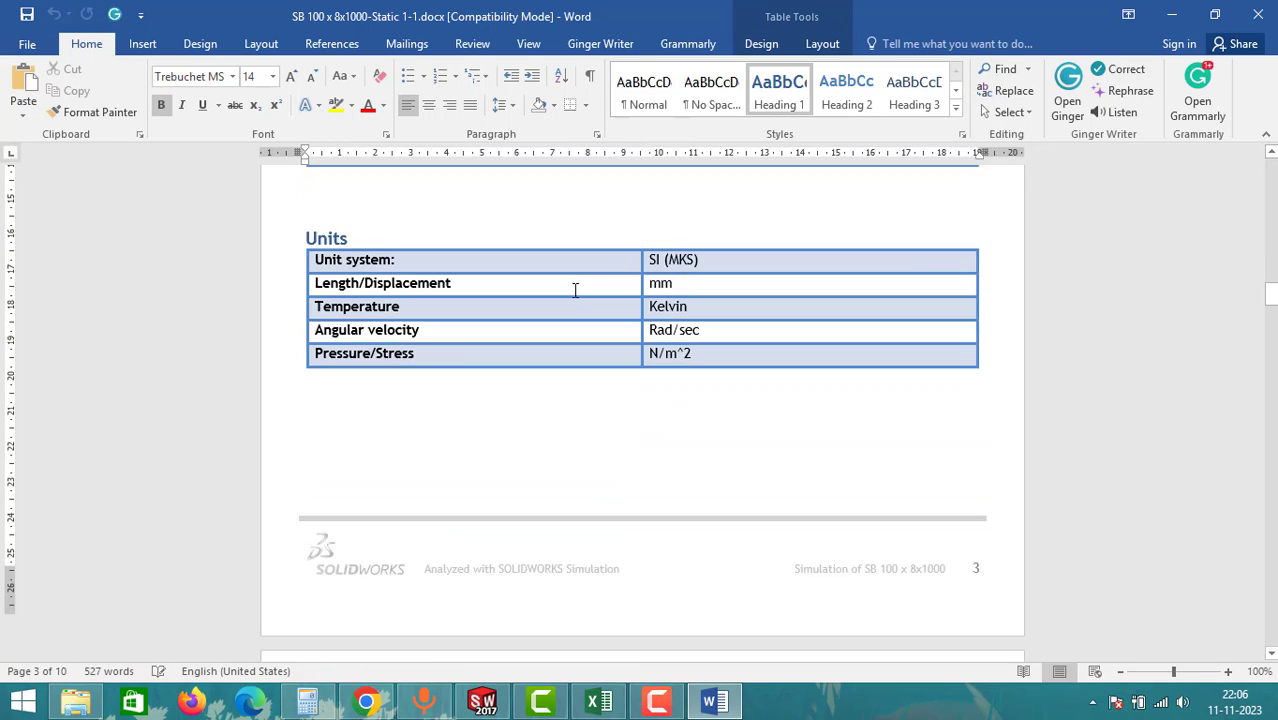
{"action": "scroll", "coordinate": [576, 288], "scroll_direction": "up", "scroll_amount": 9}
{"action": "left_click_drag", "start_coordinate": [1270, 268], "coordinate": [1270, 645]}
Switch from Word back to SOLIDWORKS and its beam Factor of Safety1 plot
{"action": "key", "text": "alt+Tab"}
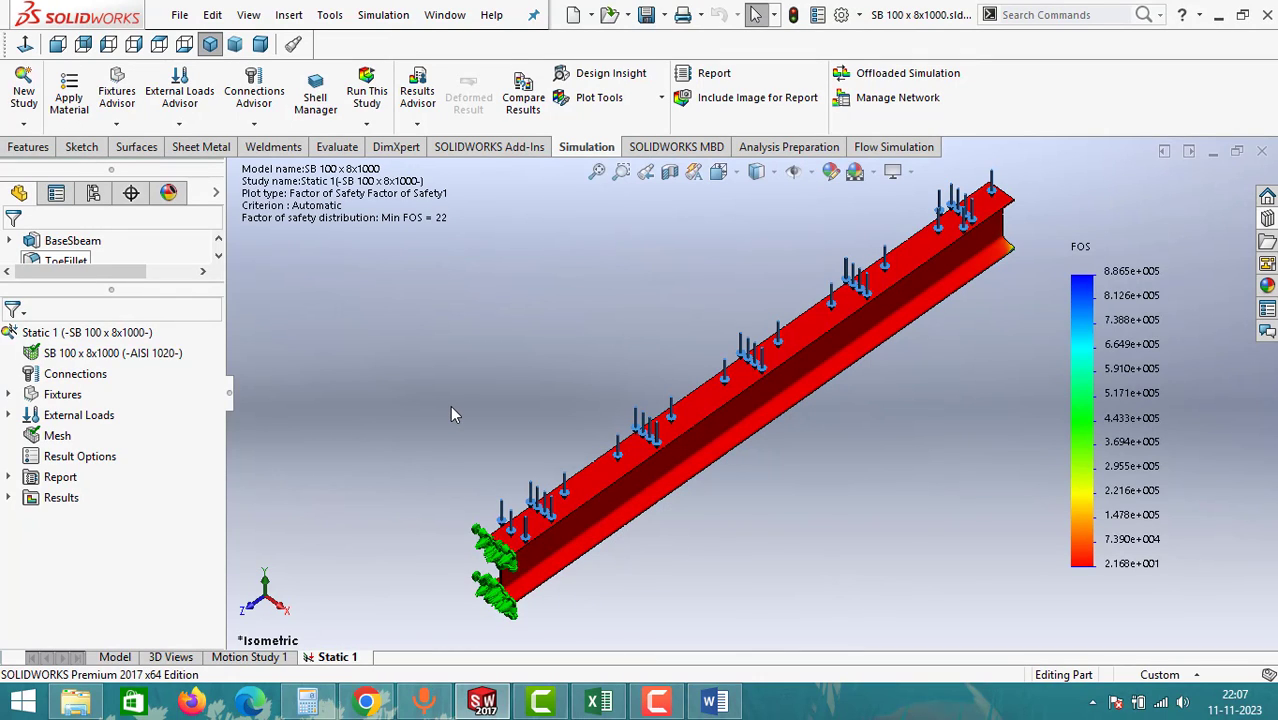